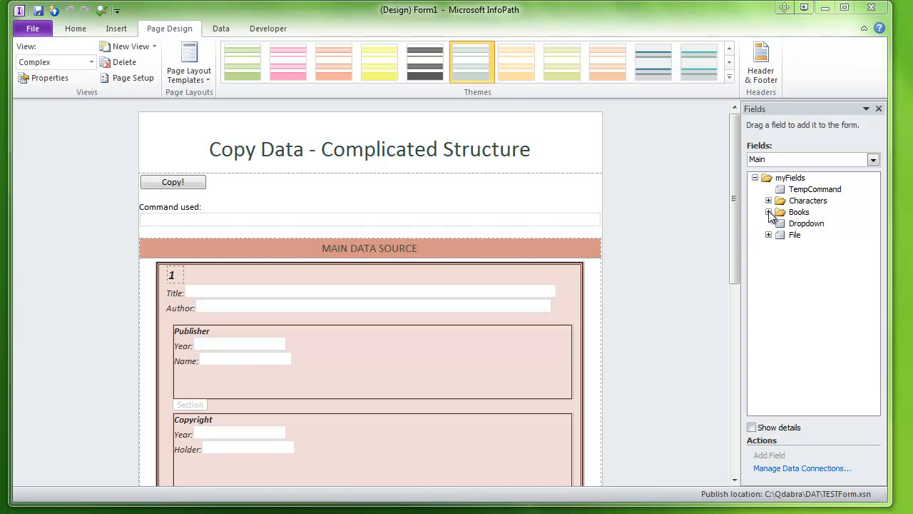
Expand the Books, Book, PublisherInfo and CopyrightInfo groups in the main data source's field tree
left_click(768, 212)
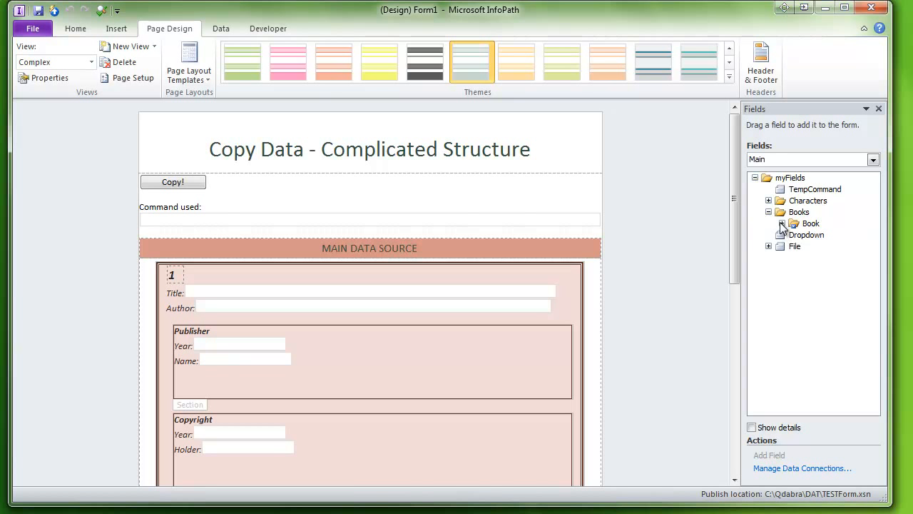
left_click(781, 223)
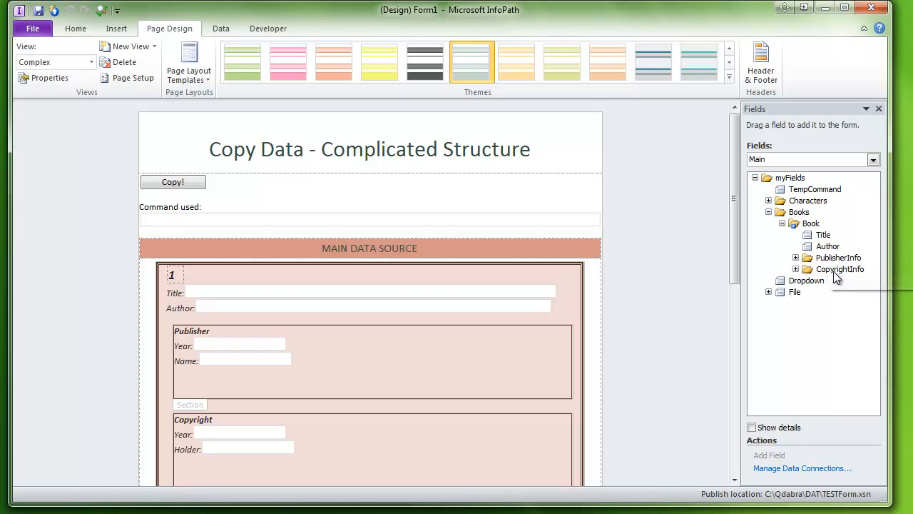
left_click(796, 257)
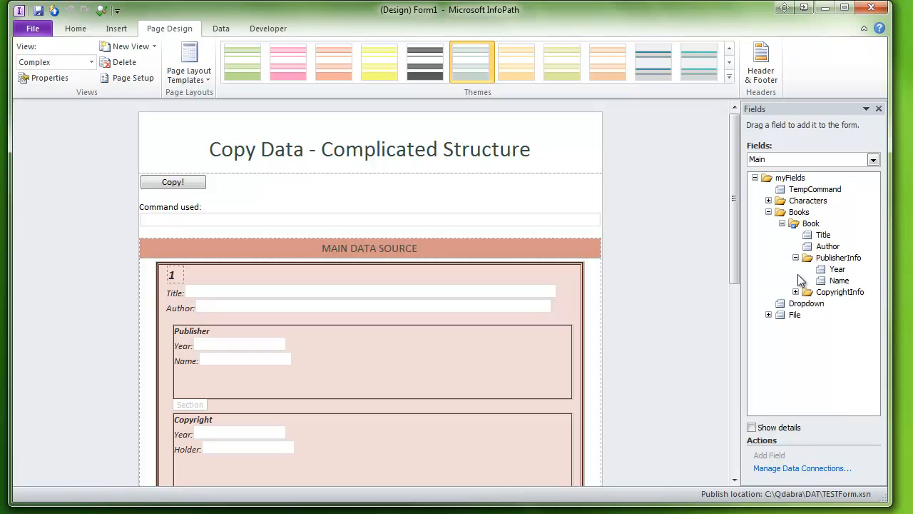
left_click(796, 292)
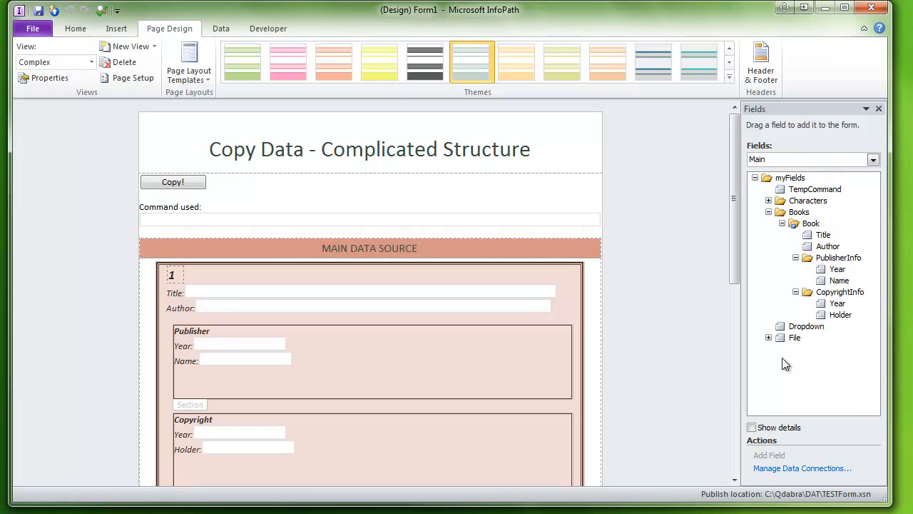
Switch the fields list to the ComplicatedData secondary source and expand its Publisher and Copyright groups
left_click(872, 160)
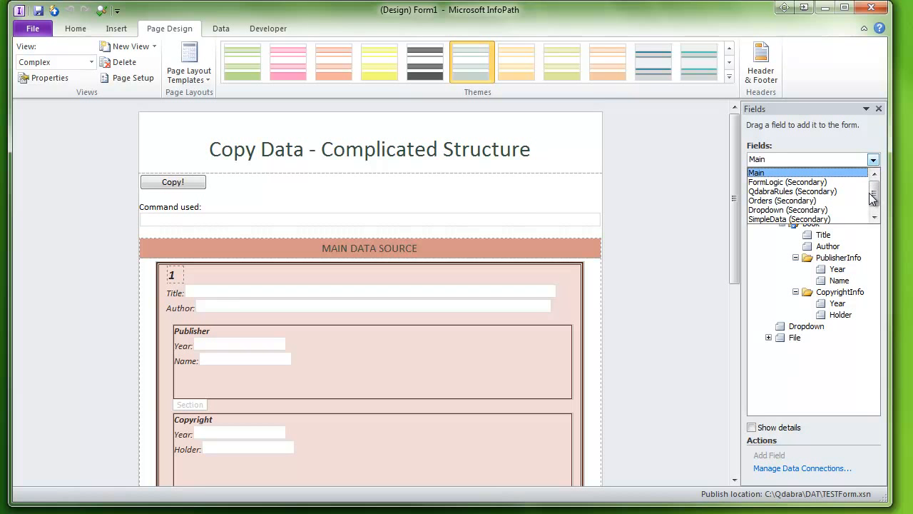
scroll(873, 196, "down", 1)
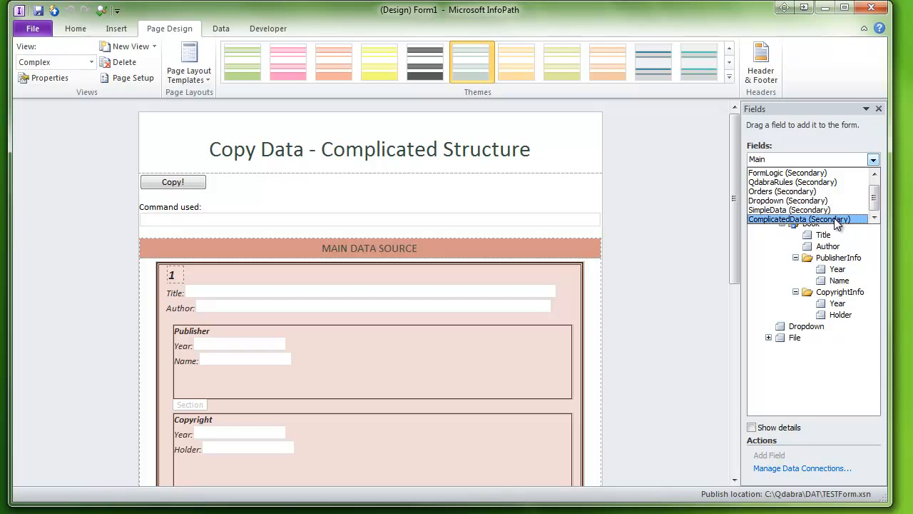
left_click(836, 219)
left_click(769, 189)
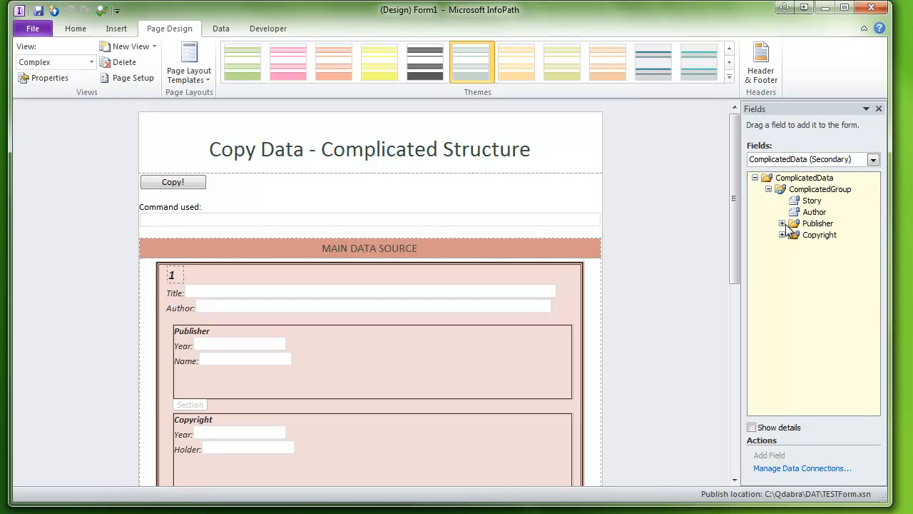
left_click(782, 223)
left_click(781, 257)
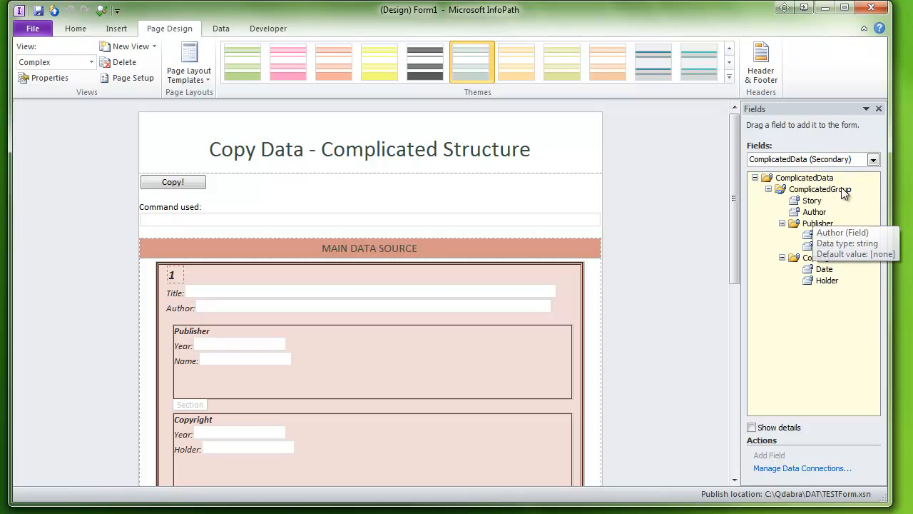
Switch back to the Main data source and expand Books, Book, PublisherInfo and CopyrightInfo again
left_click(873, 159)
left_click_drag(875, 200, 886, 177)
left_click(845, 174)
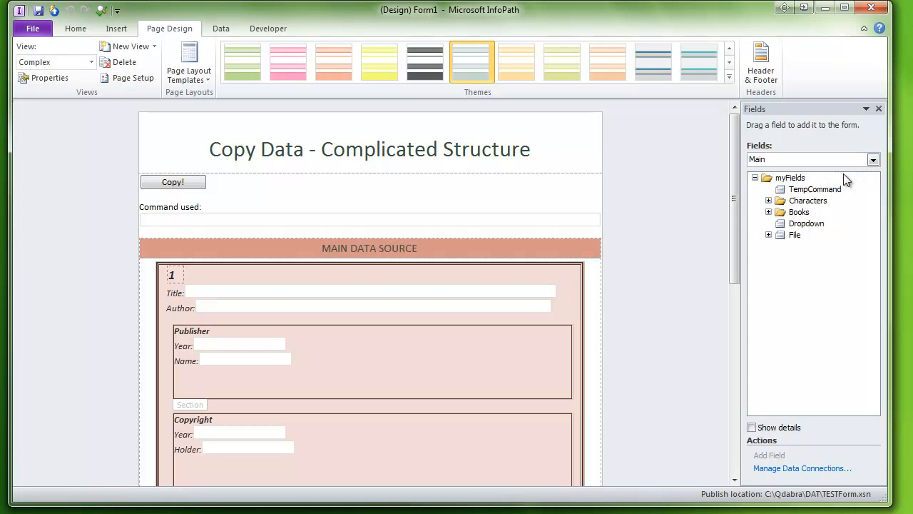
left_click(768, 212)
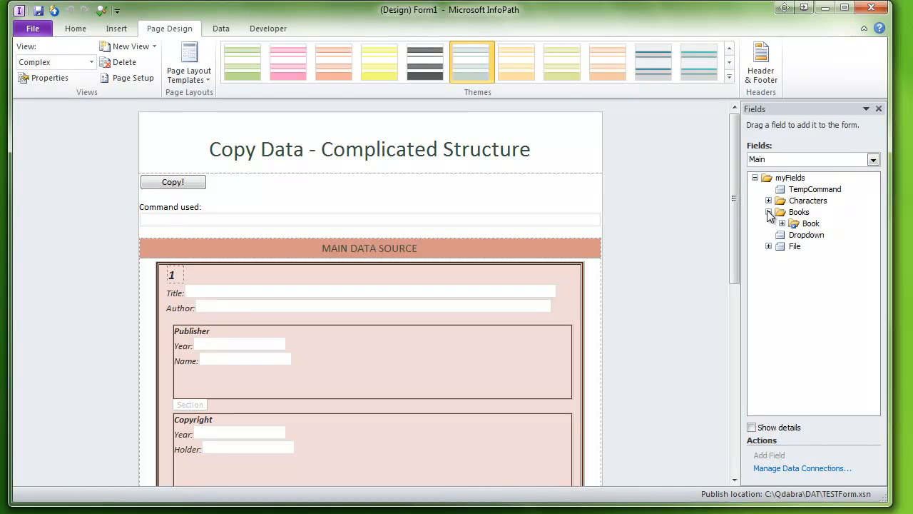
left_click(781, 223)
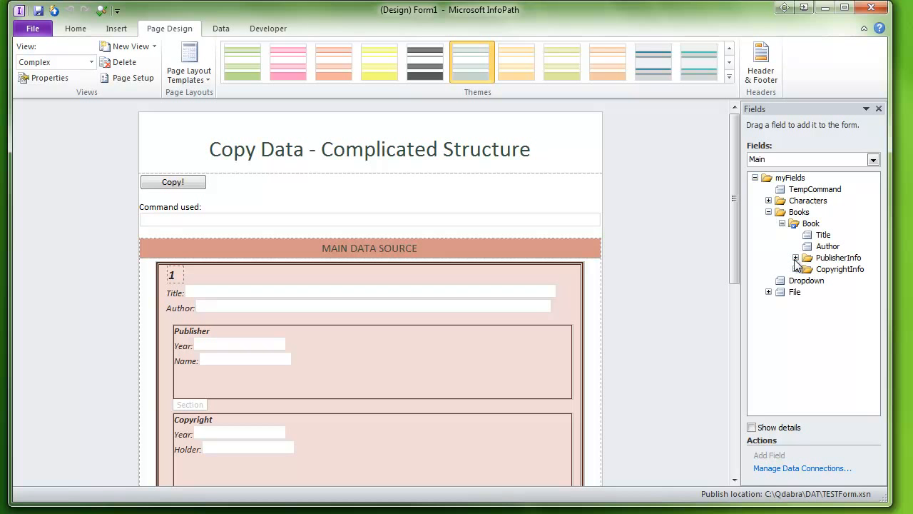
left_click(795, 258)
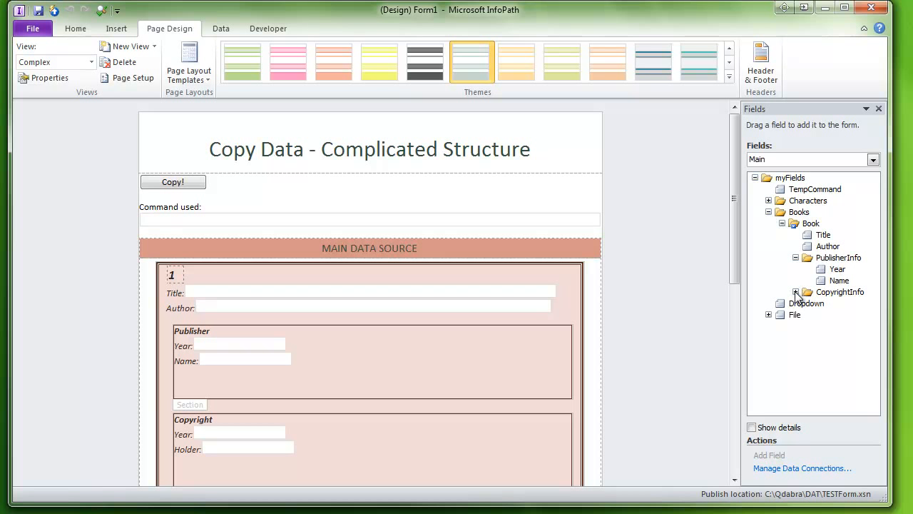
left_click(795, 292)
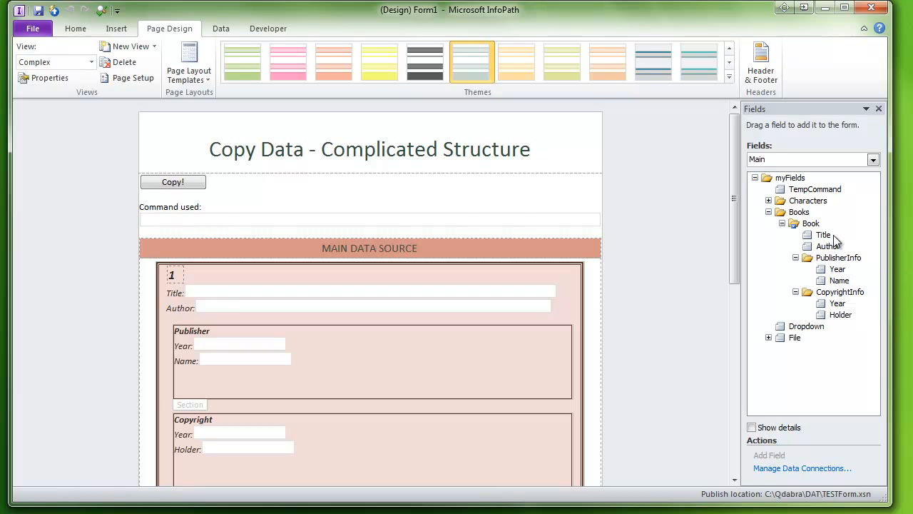
Preview the form, scroll through the secondary data source's complex structure section, and close the preview
left_click(100, 12)
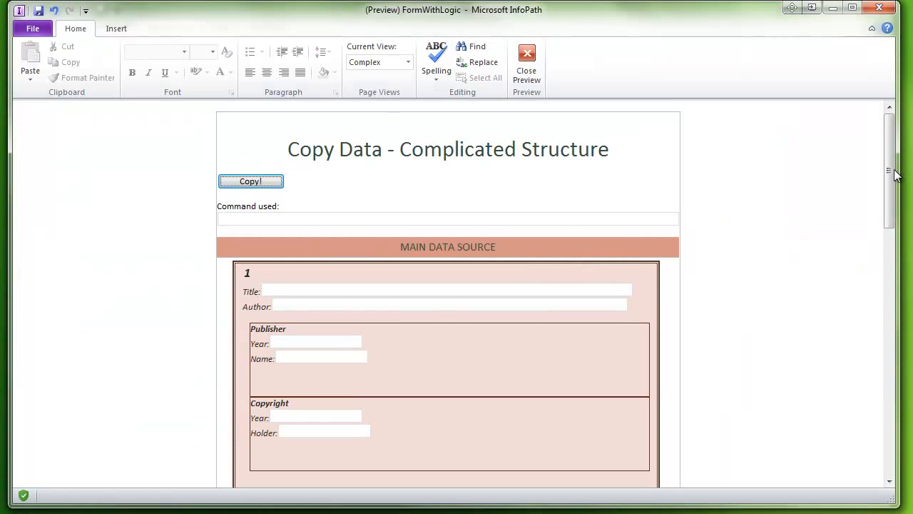
left_click_drag(888, 172, 876, 203)
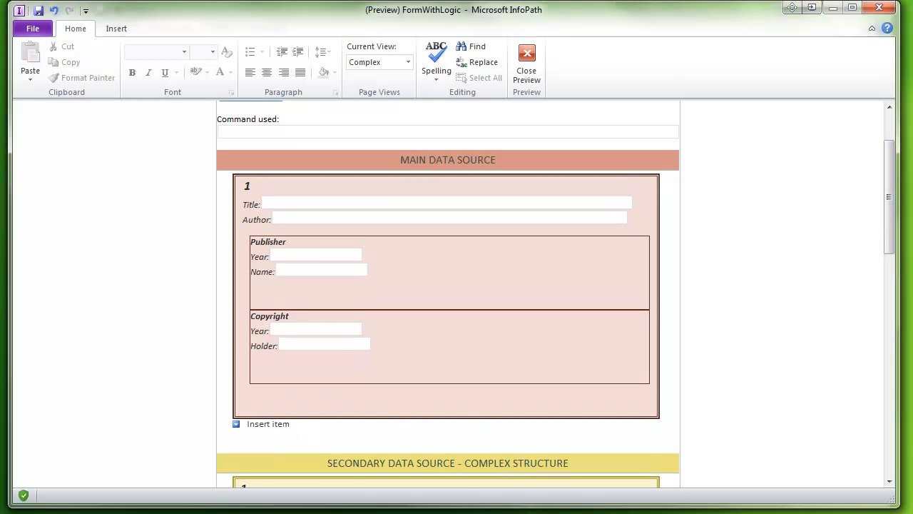
left_click_drag(892, 240, 904, 348)
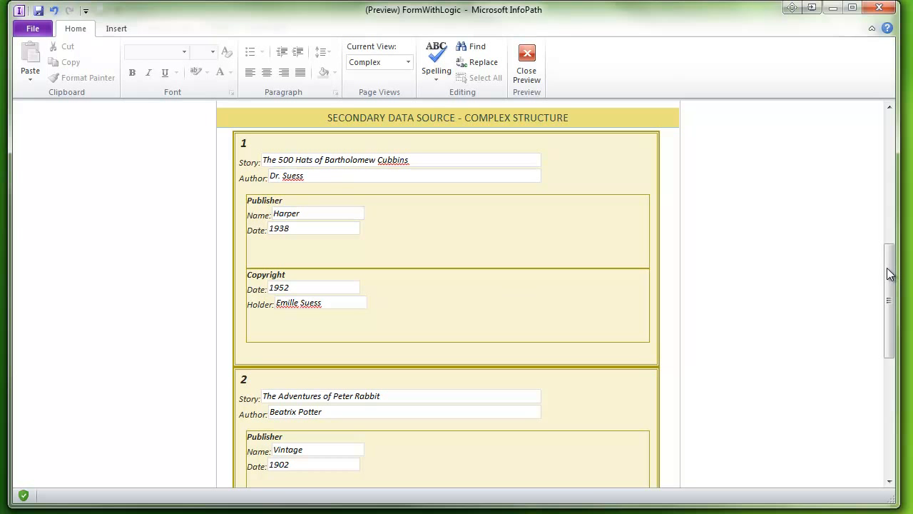
left_click_drag(890, 273, 889, 285)
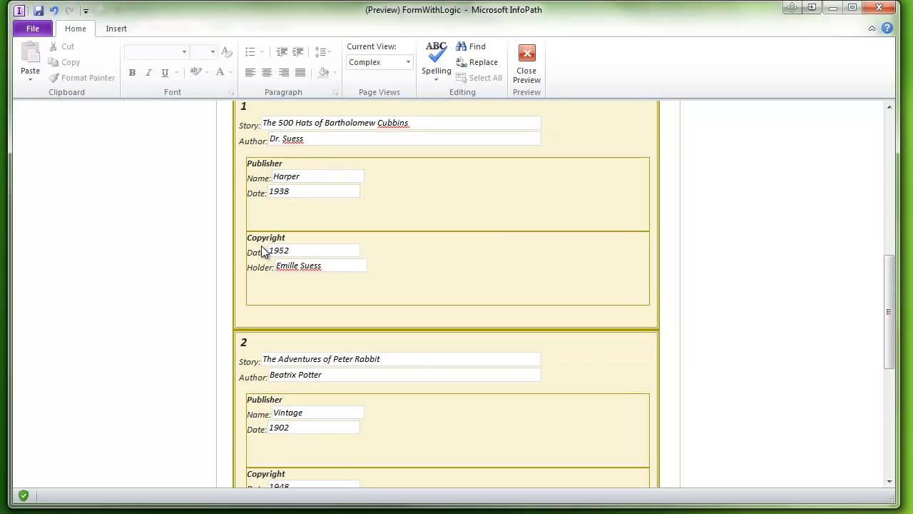
left_click_drag(891, 301, 888, 409)
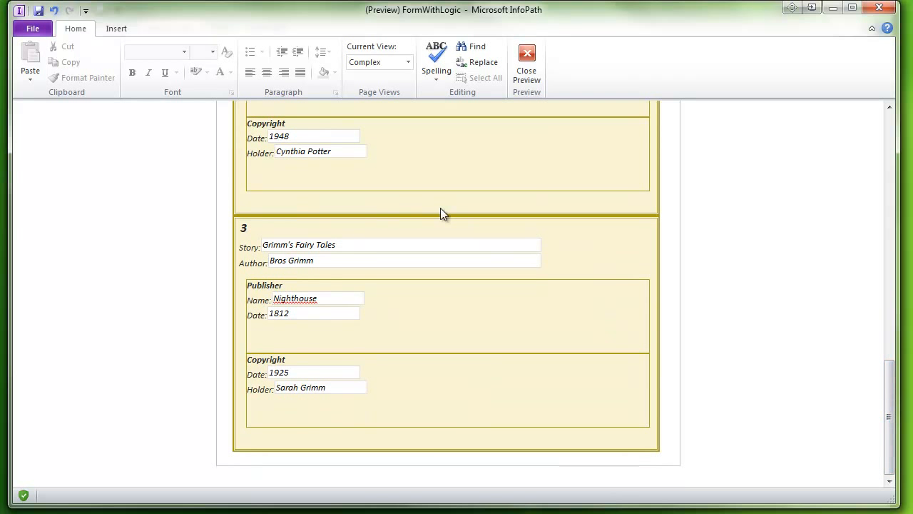
left_click_drag(891, 446, 891, 207)
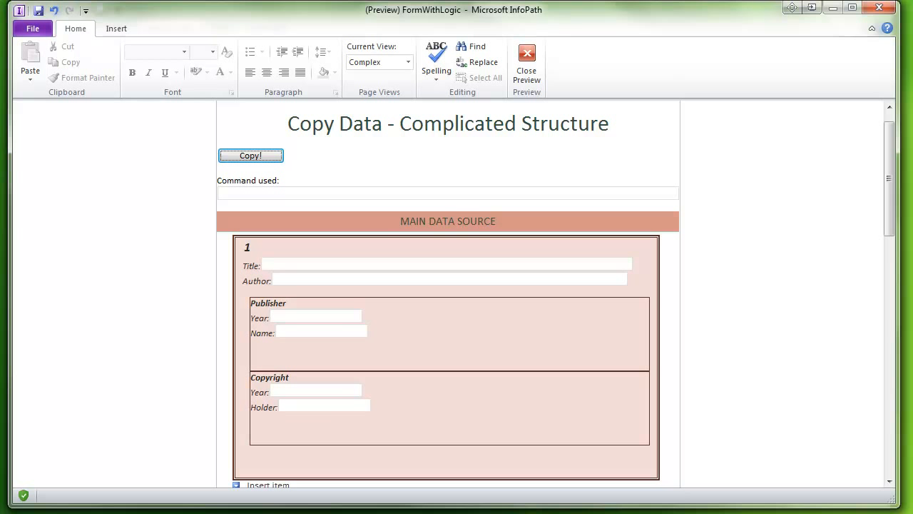
left_click(526, 59)
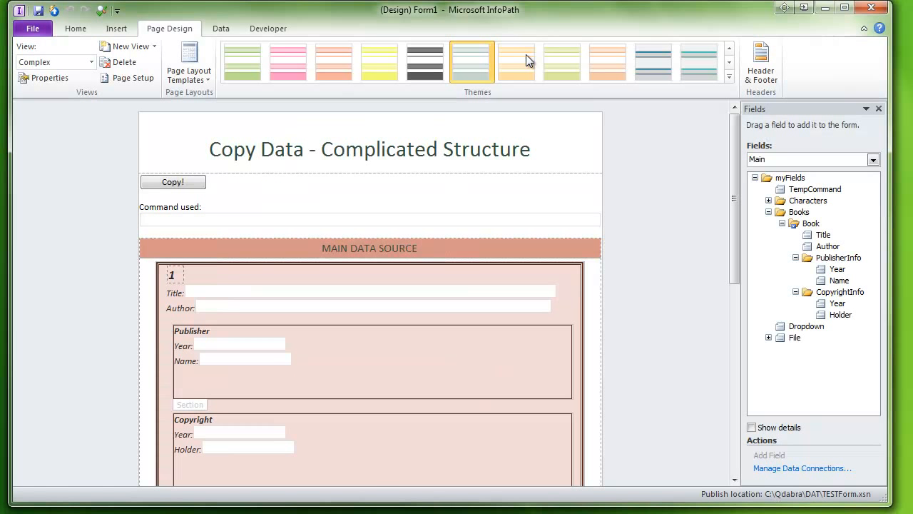
Open the rules pane to examine the rules on the Copy! button and on the Book repeating group
left_click(163, 182)
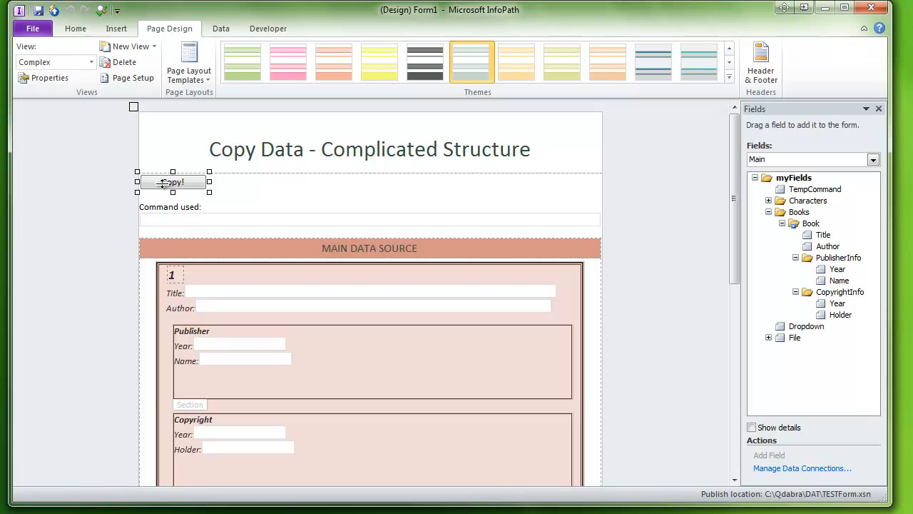
left_click(76, 30)
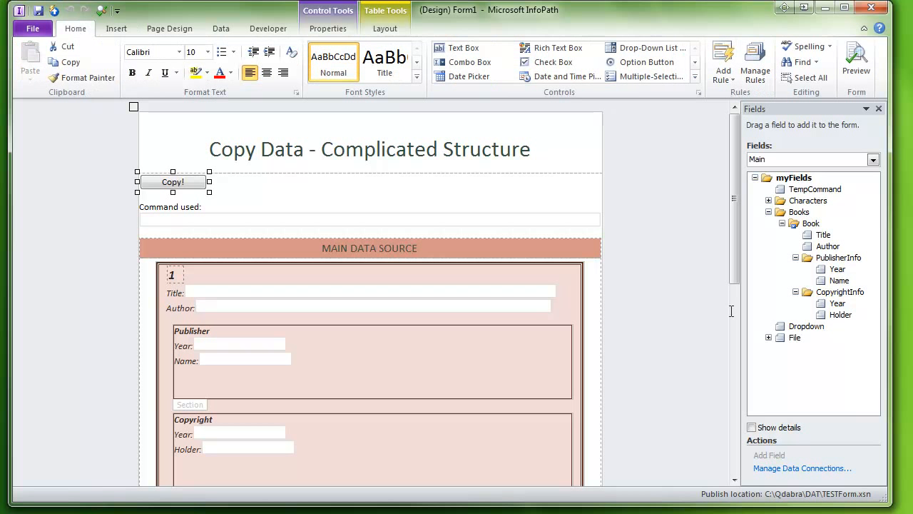
left_click(754, 62)
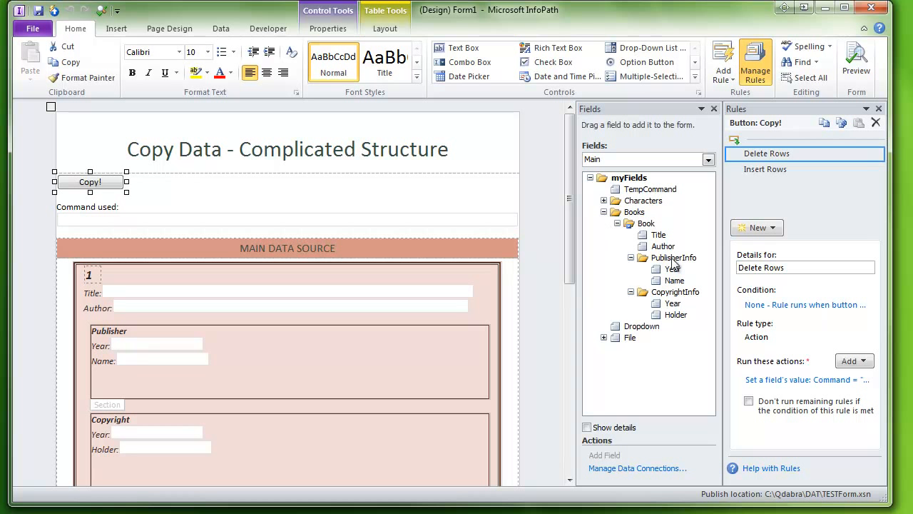
left_click(645, 224)
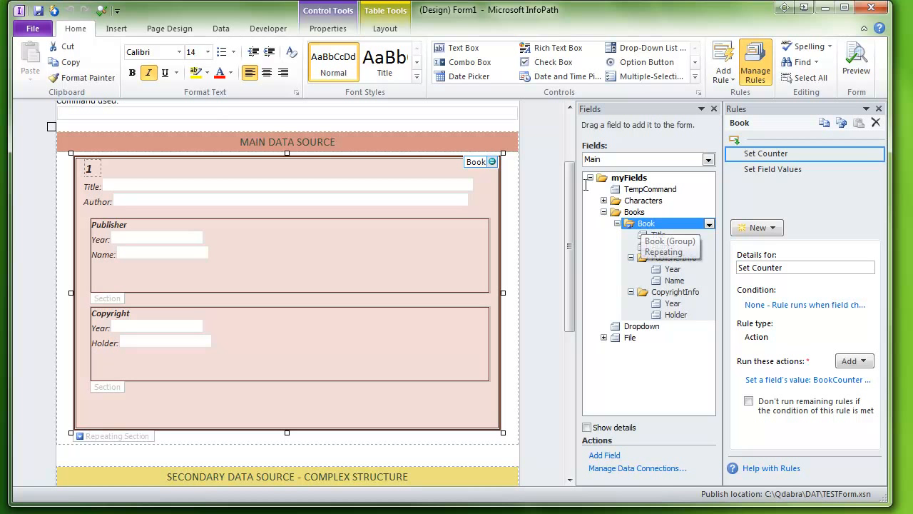
scroll(571, 259, "up", 3)
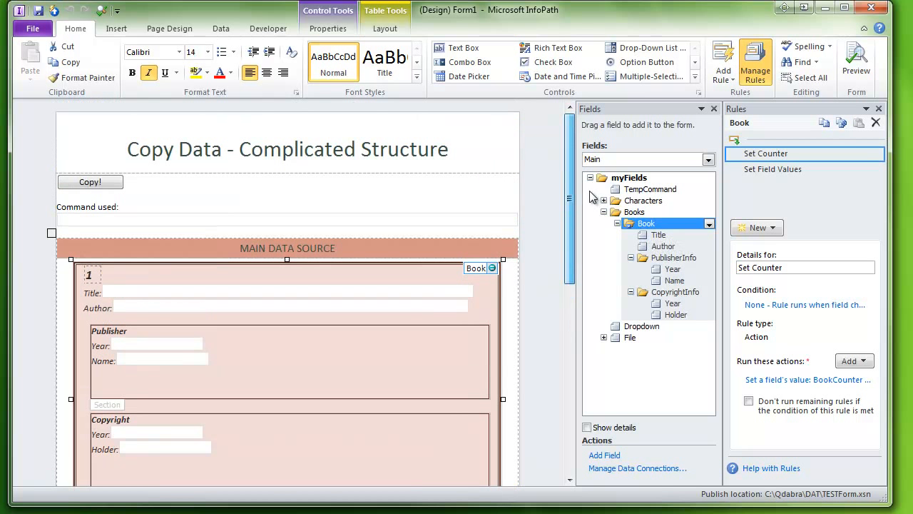
left_click(100, 183)
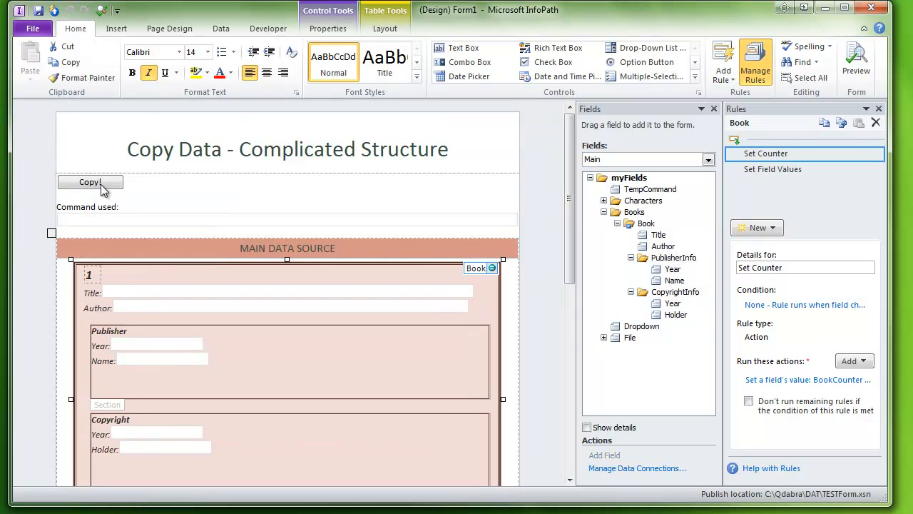
Open the Delete Rows rule's set-field action to inspect its command value, then close the dialog
left_click(784, 382)
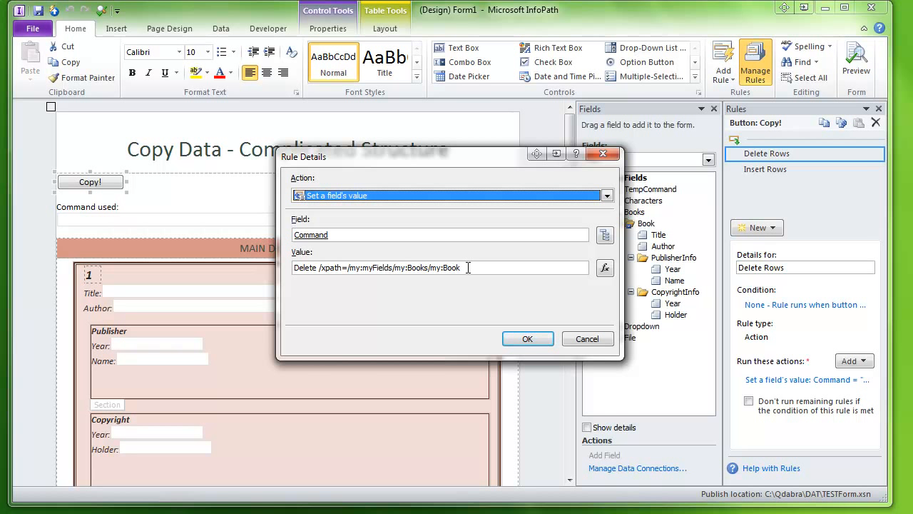
left_click(468, 267)
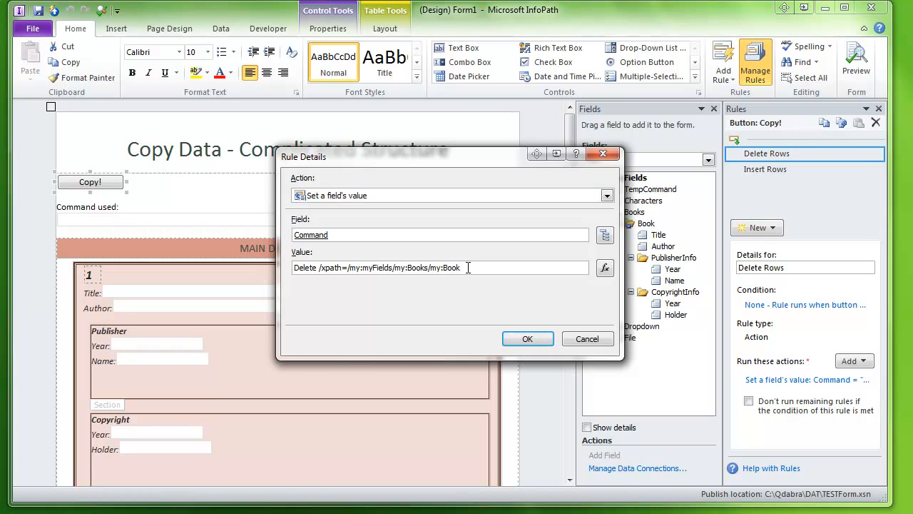
left_click(527, 339)
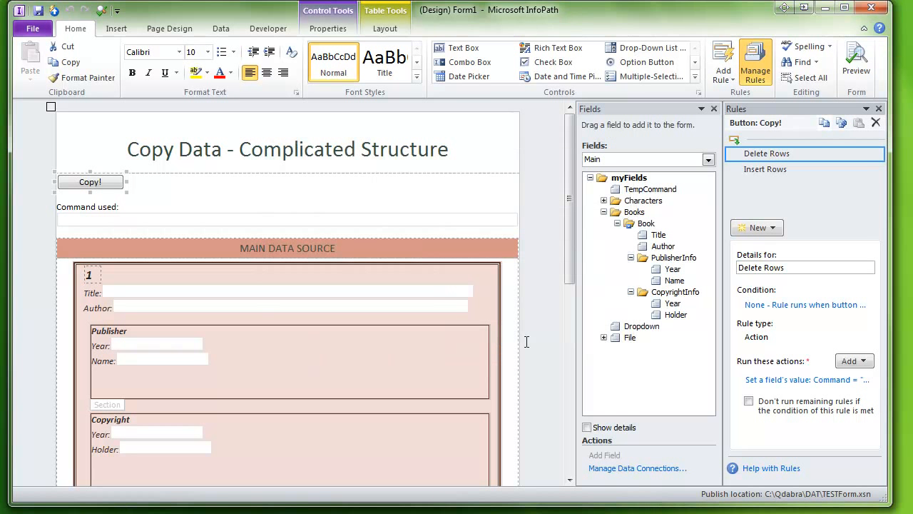
Exclude the Book group from the main data source's default values
left_click(220, 32)
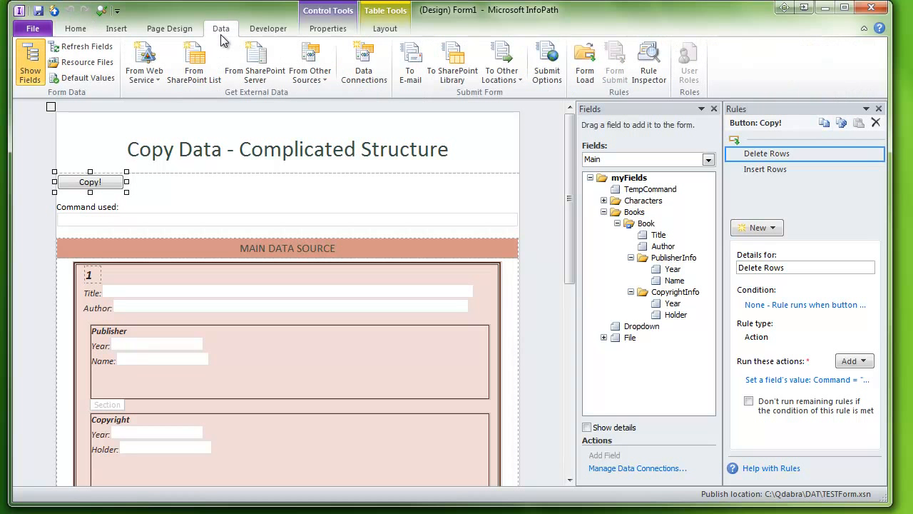
left_click(85, 74)
left_click(369, 176)
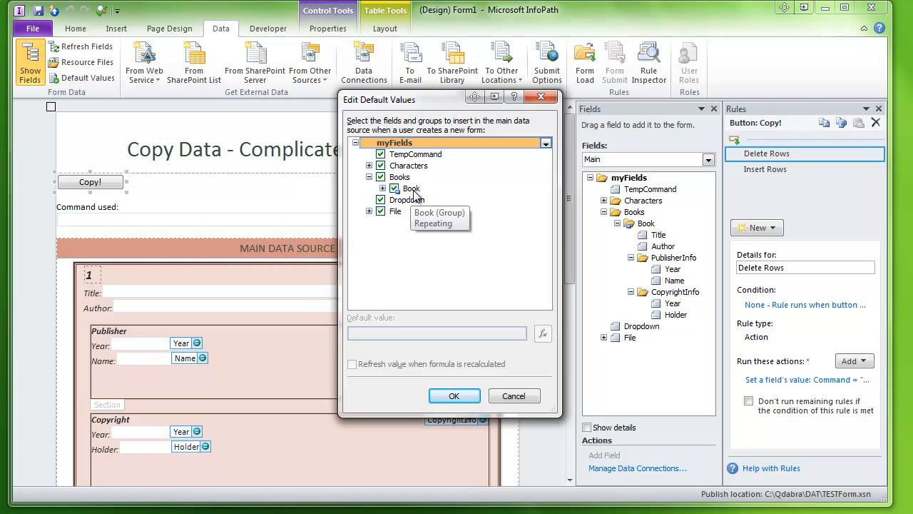
left_click(394, 189)
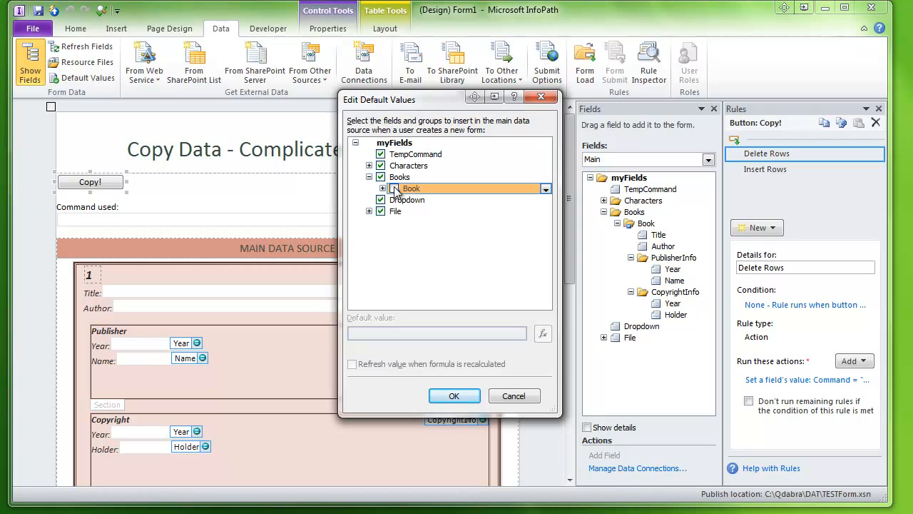
left_click(394, 189)
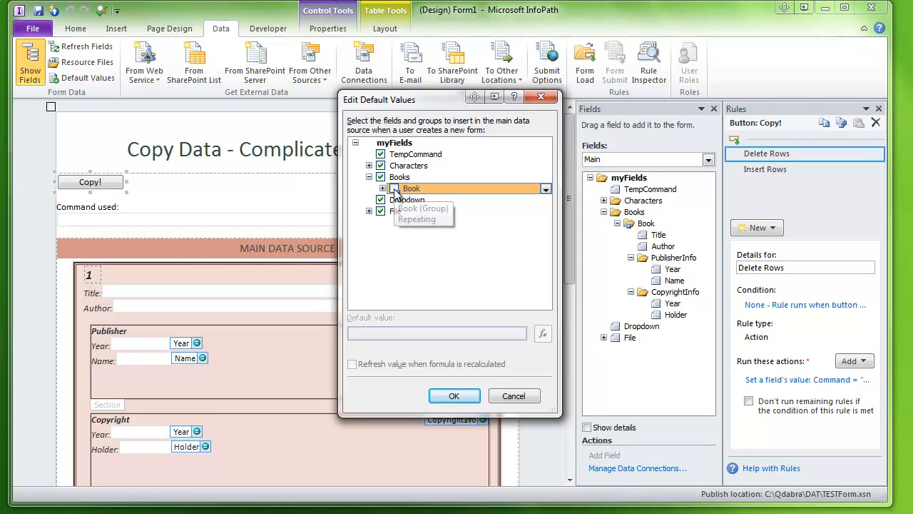
left_click(454, 396)
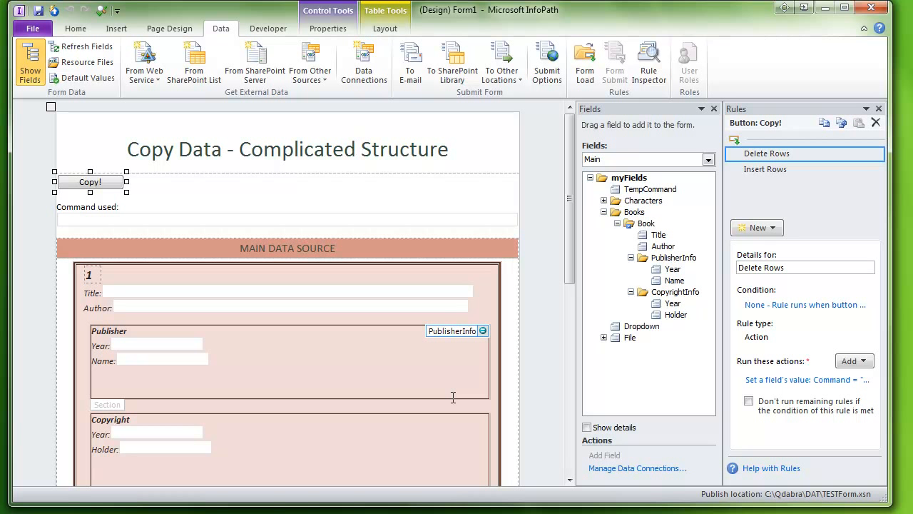
Disable the Insert Rows rule on the Copy! button
left_click(877, 170)
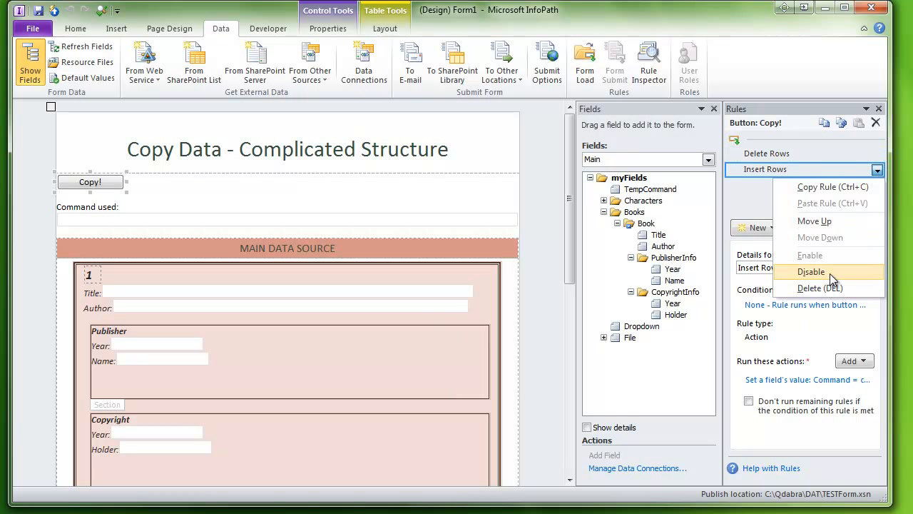
left_click(831, 271)
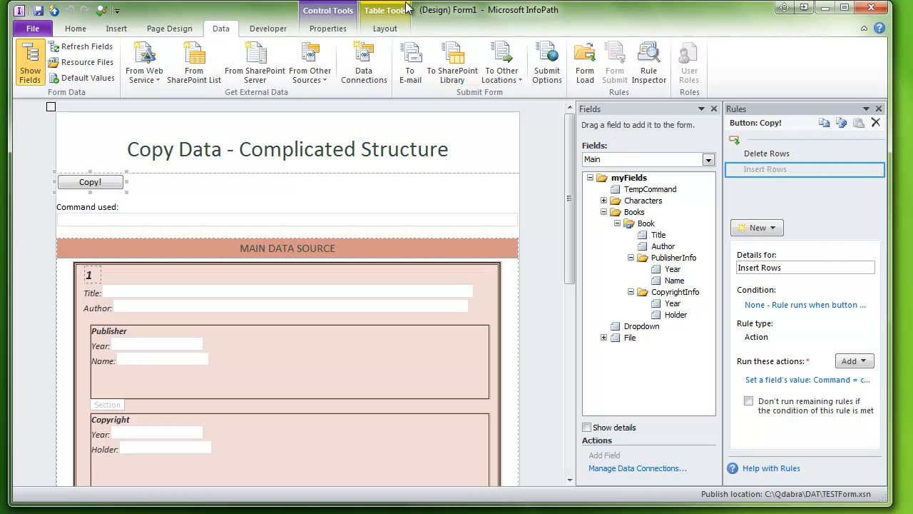
Preview the form and run the Copy! button to test the remaining rule
left_click(101, 10)
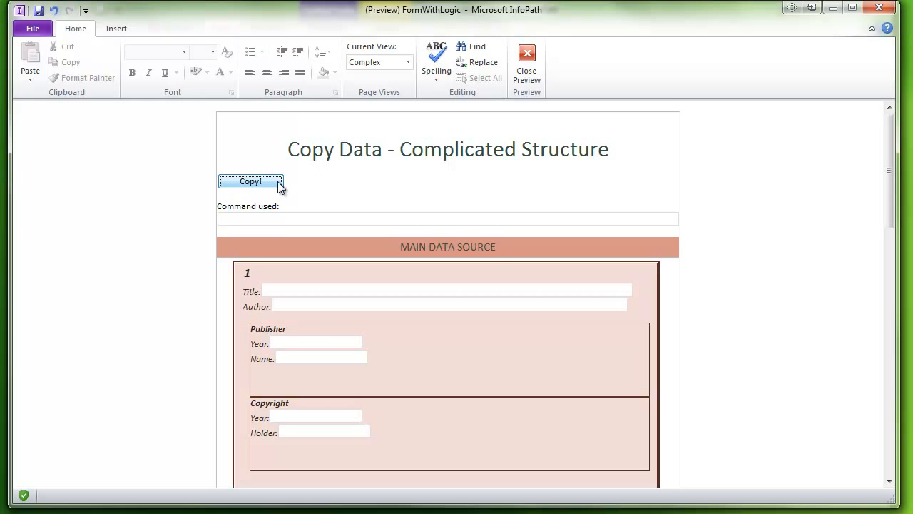
left_click(278, 184)
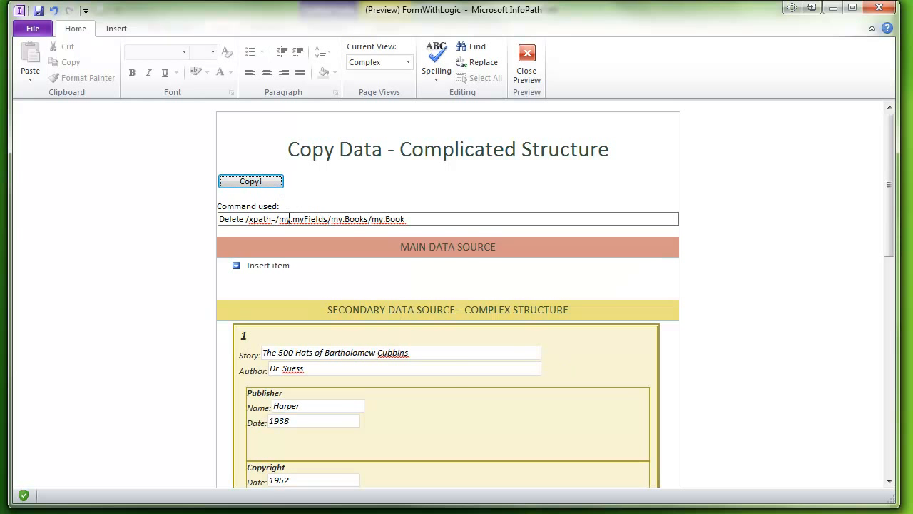
left_click(274, 269)
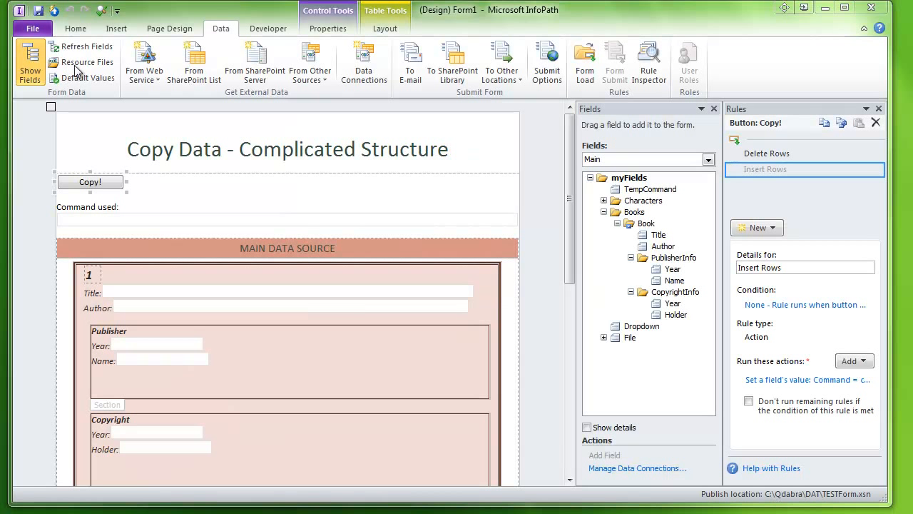
Add another Book group above the existing one in the main data source's default values
left_click(85, 78)
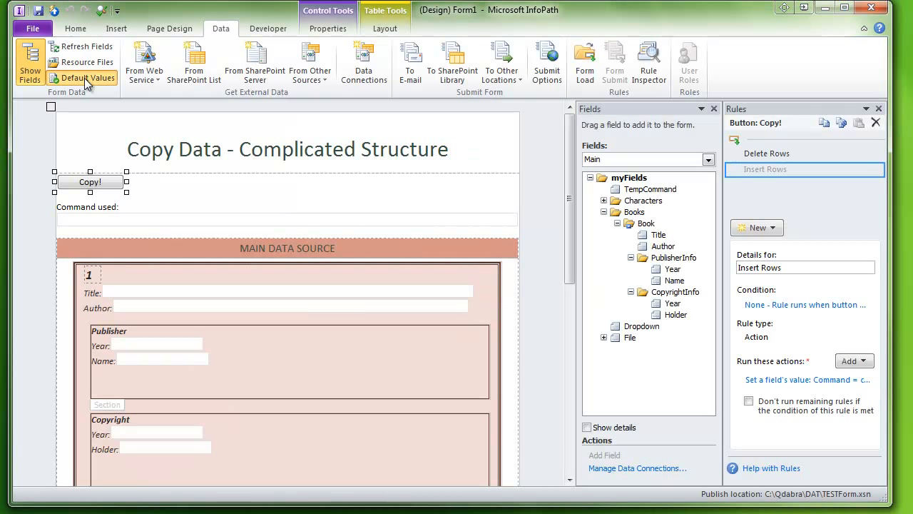
left_click(368, 177)
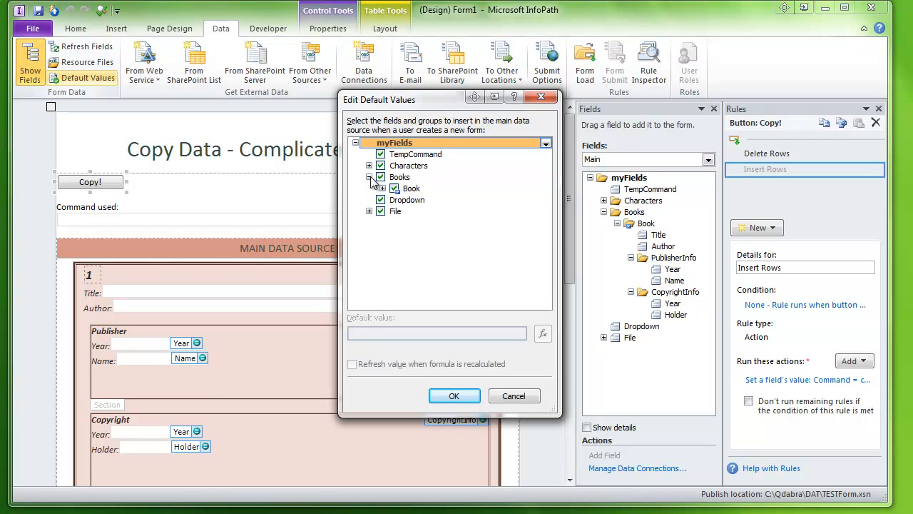
left_click(410, 190)
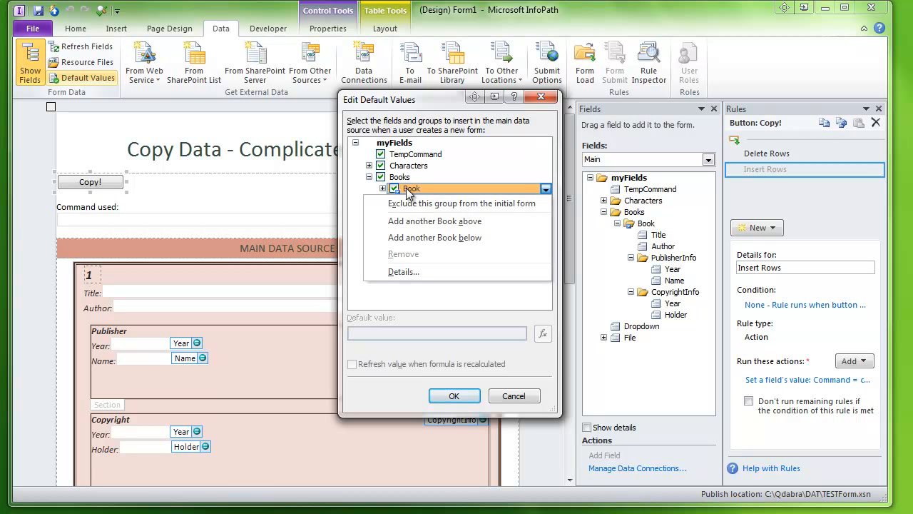
left_click(411, 223)
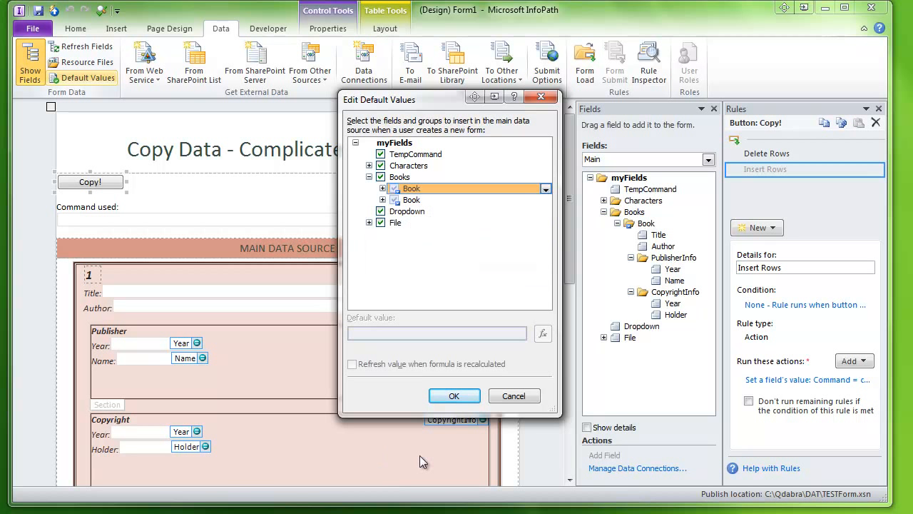
left_click(454, 396)
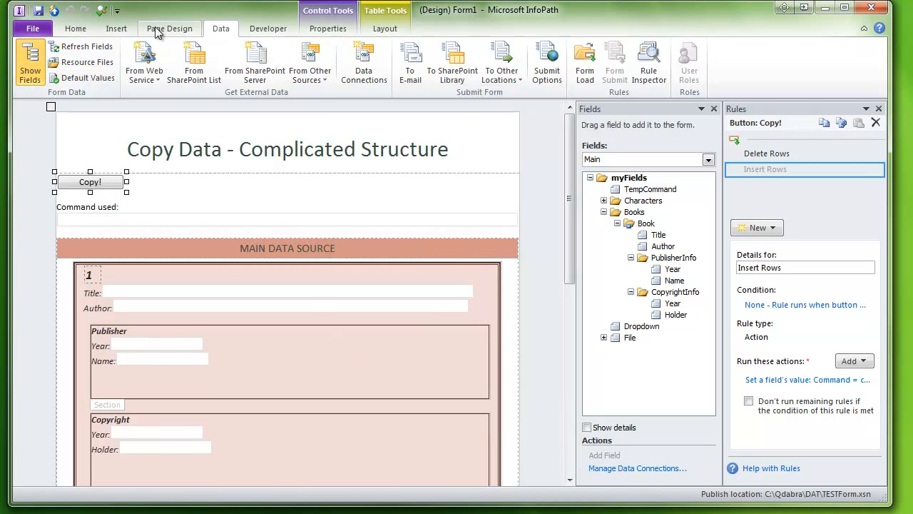
Preview the form, scroll through the main data source's Book rows, and run the Copy! button
left_click(100, 10)
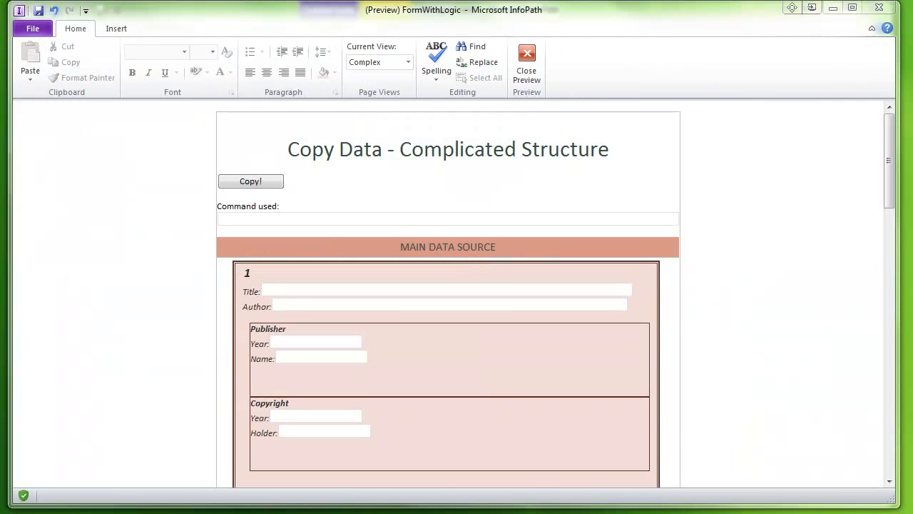
scroll(804, 246, "down", 5)
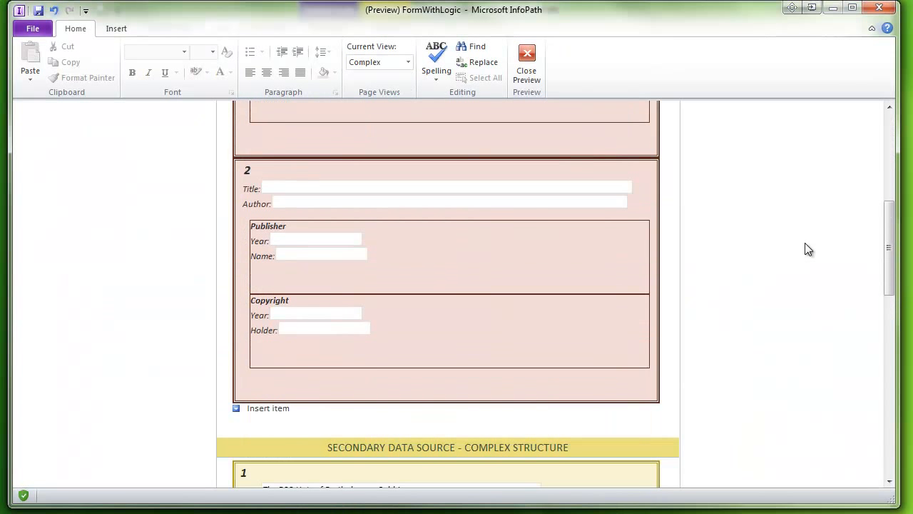
scroll(804, 246, "up", 1)
scroll(805, 244, "up", 6)
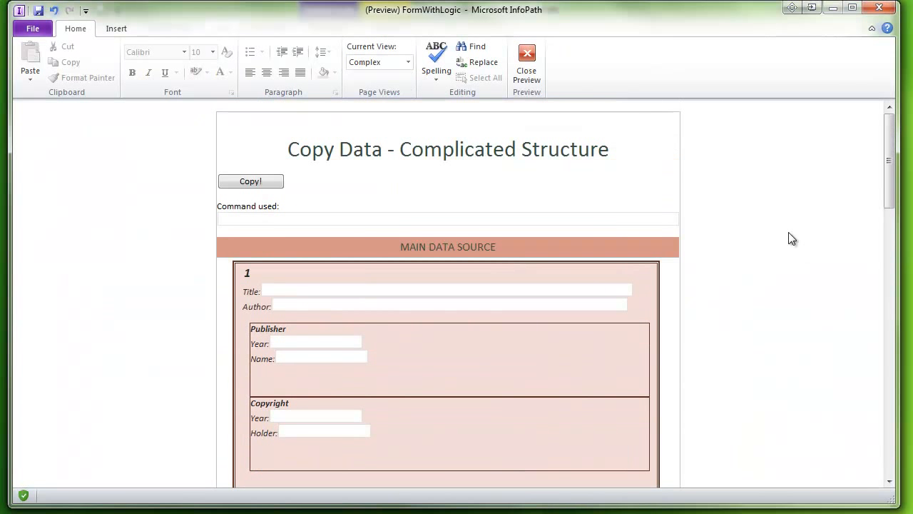
left_click(250, 181)
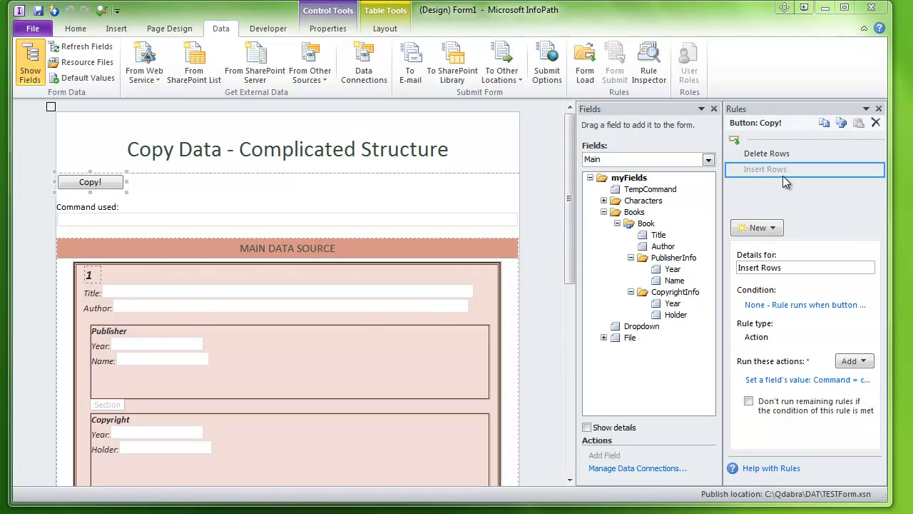
Re-enable the Insert Rows rule and open its set-field action's value formula to inspect it, then cancel both dialogs
left_click(877, 171)
left_click(813, 252)
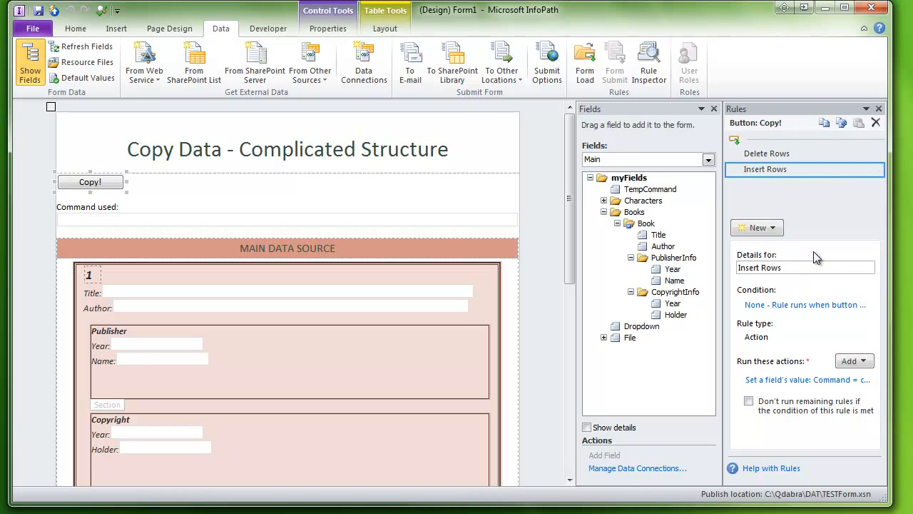
left_click(790, 380)
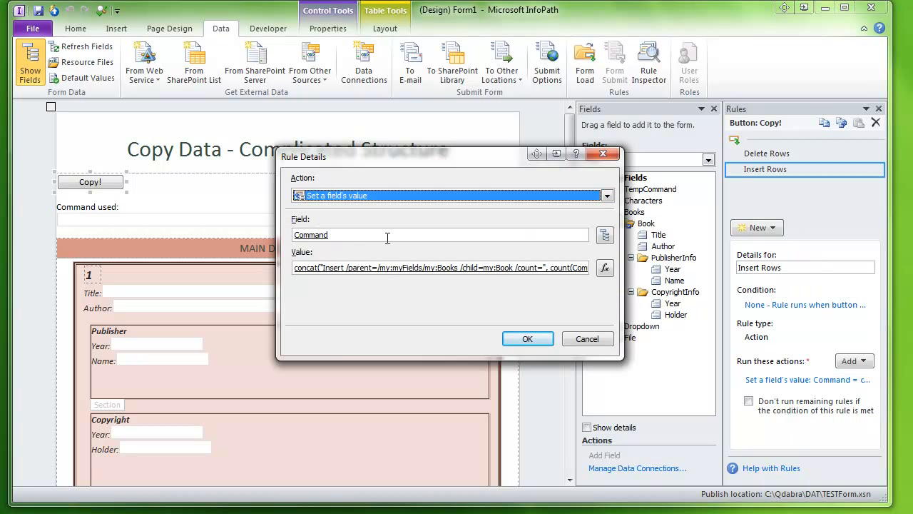
left_click(604, 269)
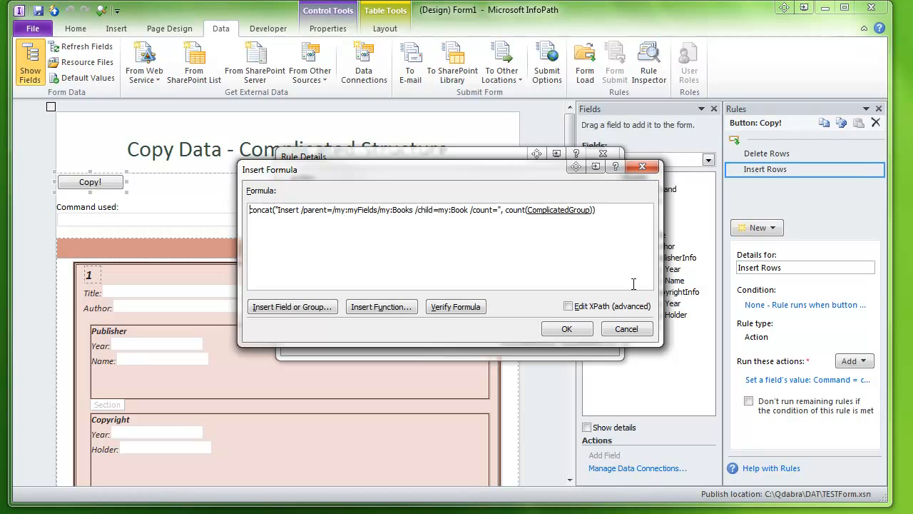
left_click(620, 333)
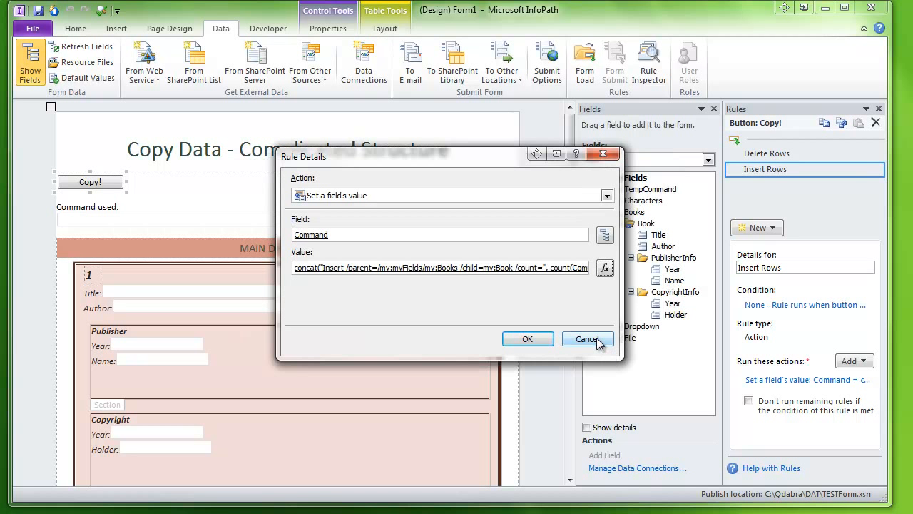
left_click(597, 340)
Disable the Set Field Values and Set Counter rules on the Book repeating group
left_click(635, 224)
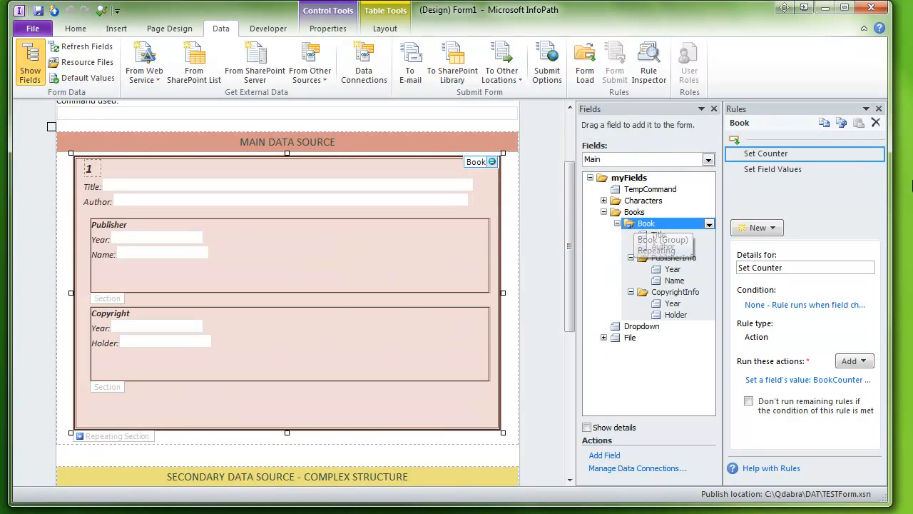
left_click(875, 173)
left_click(863, 173)
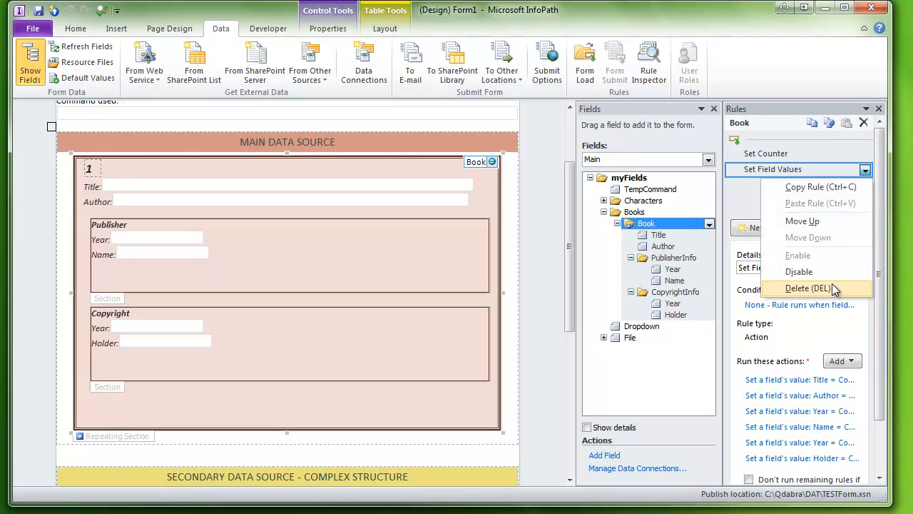
left_click(820, 287)
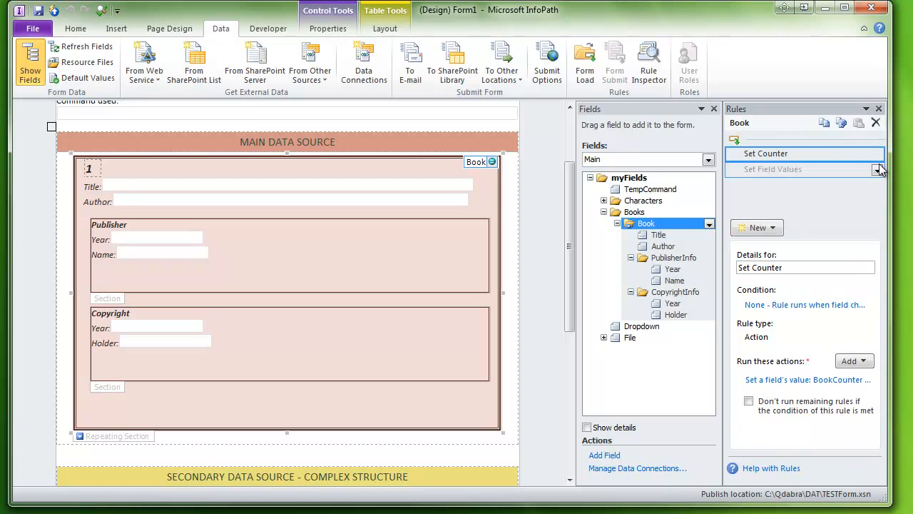
left_click(877, 155)
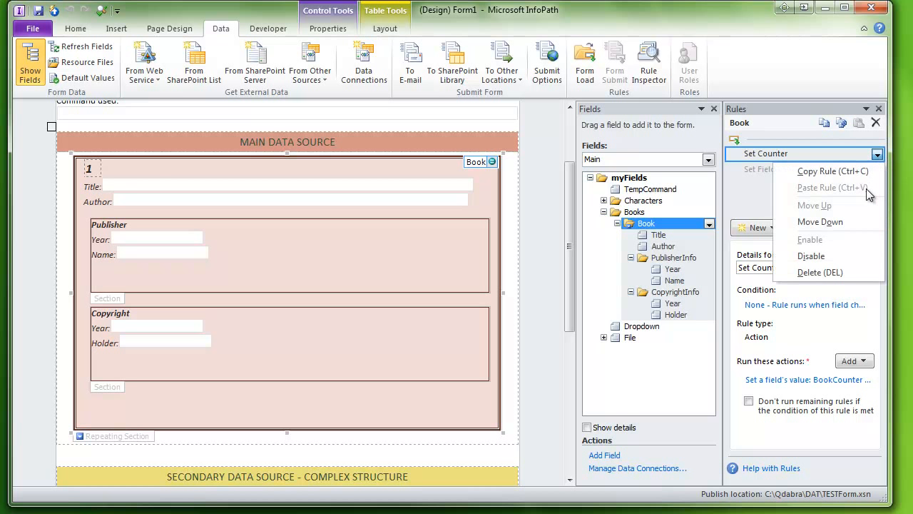
left_click(834, 254)
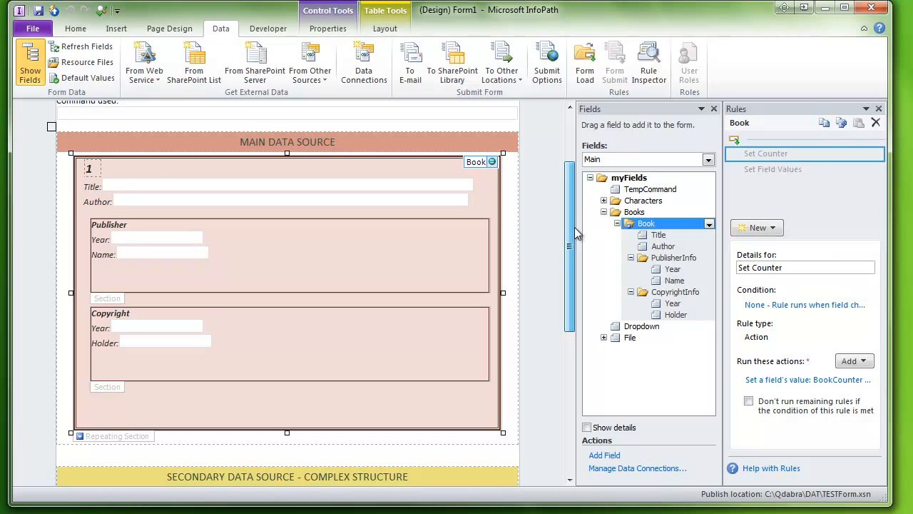
Preview the form, run the Copy! button, and scroll through the inserted Book rows before closing the preview
left_click_drag(571, 233, 571, 160)
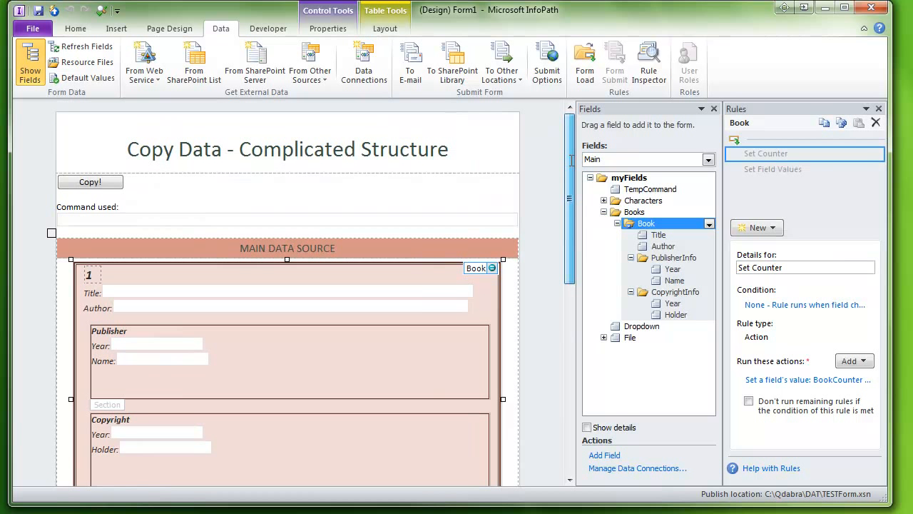
left_click(99, 12)
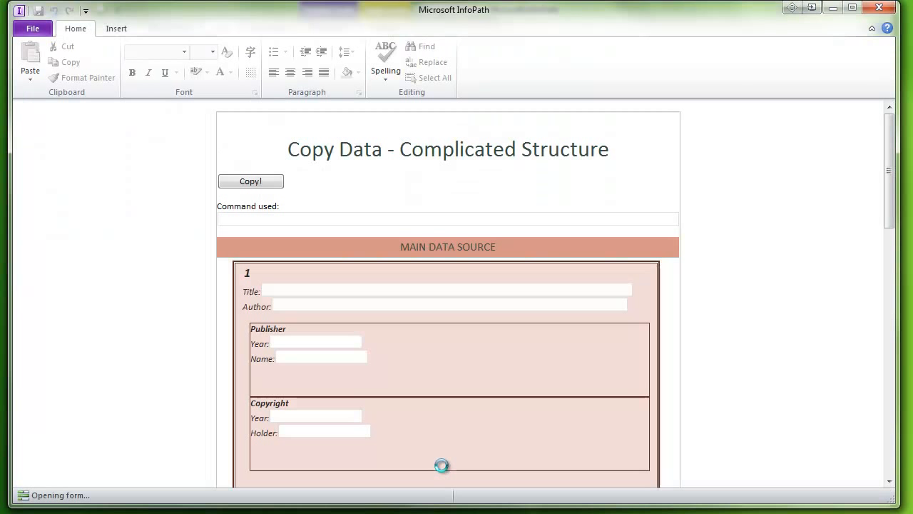
left_click(251, 182)
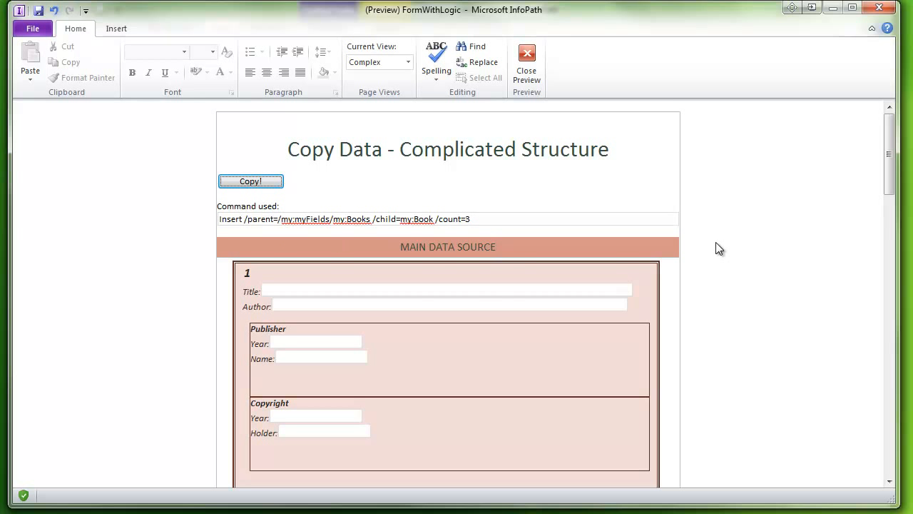
scroll(716, 242, "down", 10)
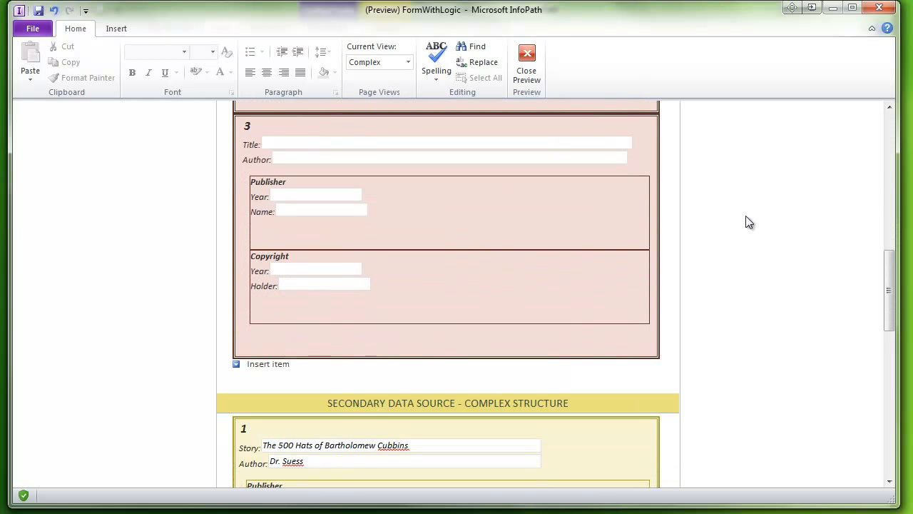
left_click(527, 72)
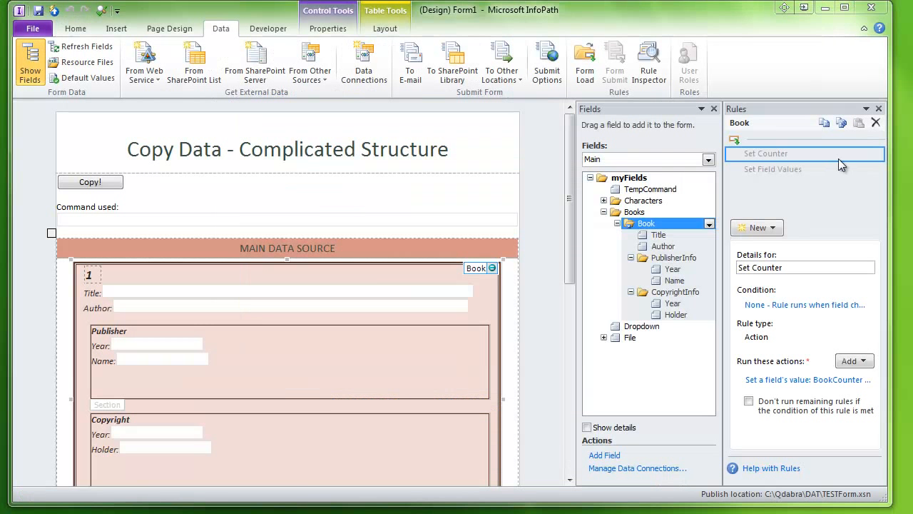
Re-enable the Set Counter and Set Field Values rules on the Book group
left_click(877, 155)
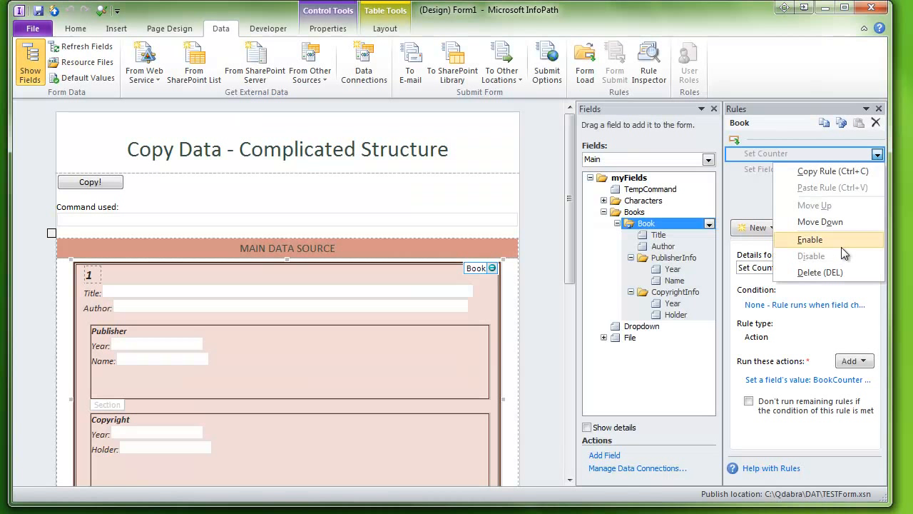
left_click(844, 240)
left_click(876, 171)
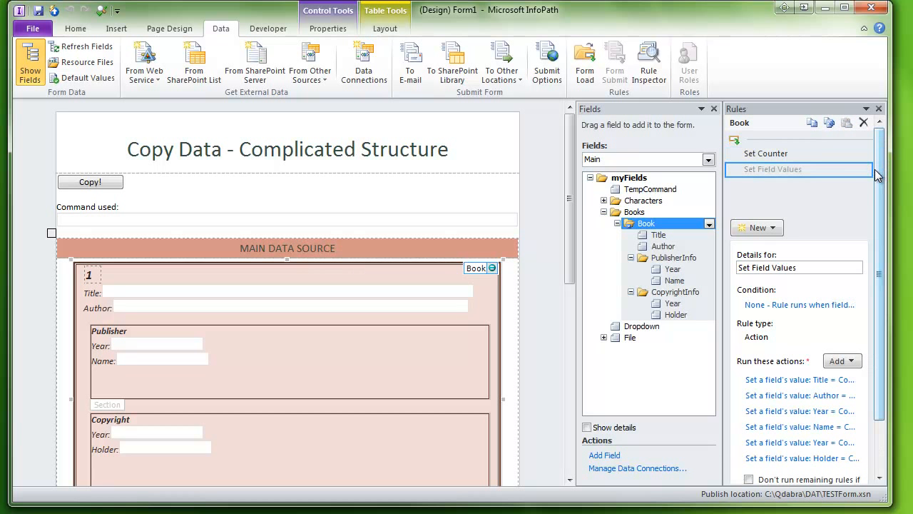
left_click(864, 172)
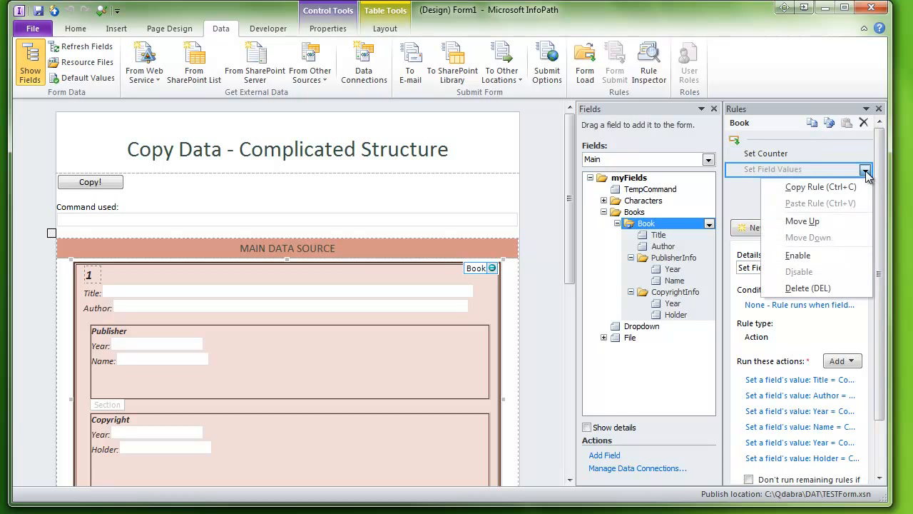
left_click(811, 256)
left_click(801, 151)
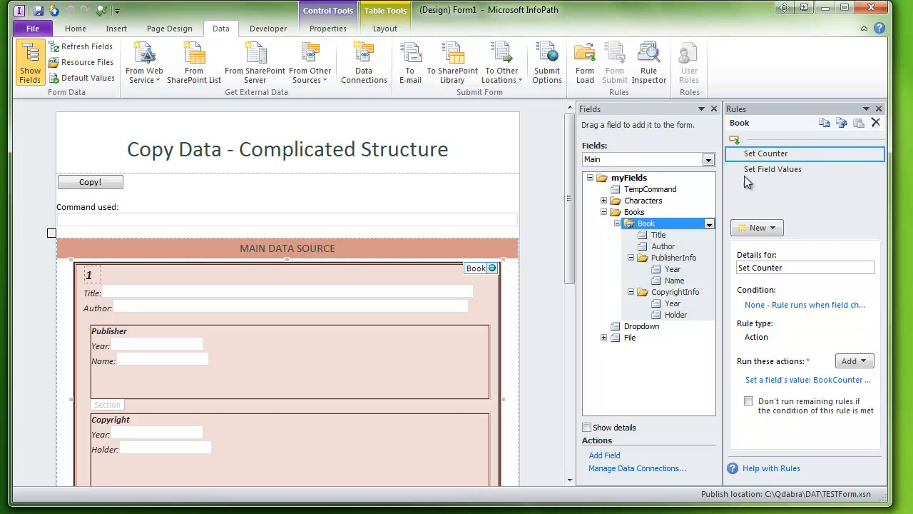
Switch the fields list to the FormLogic secondary data source and expand its Counters group
left_click(708, 160)
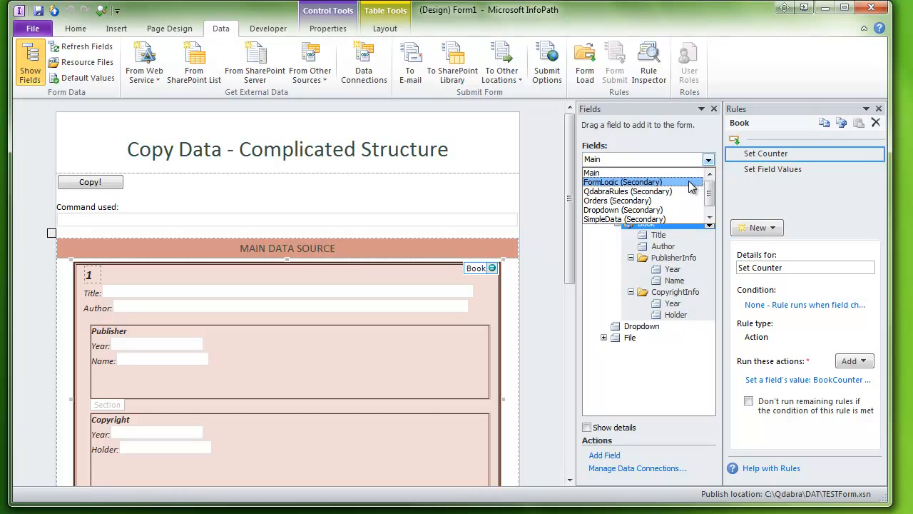
left_click(690, 183)
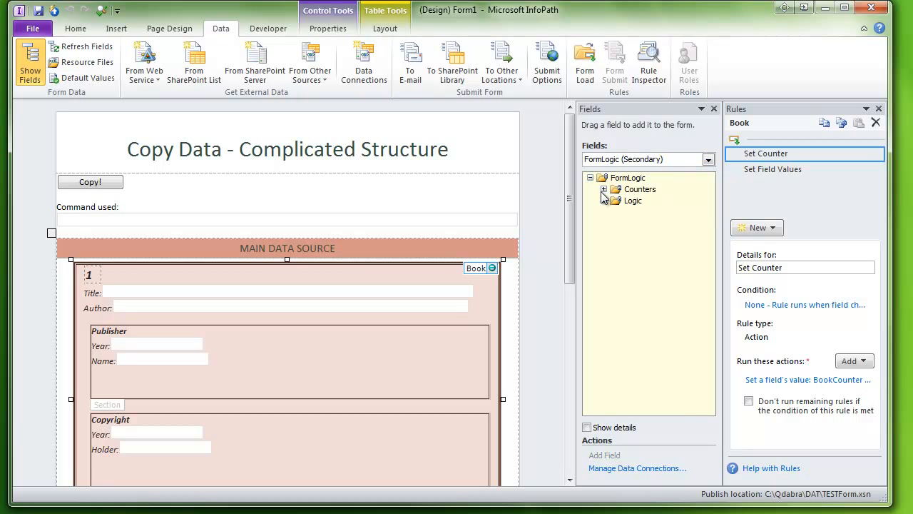
left_click(603, 189)
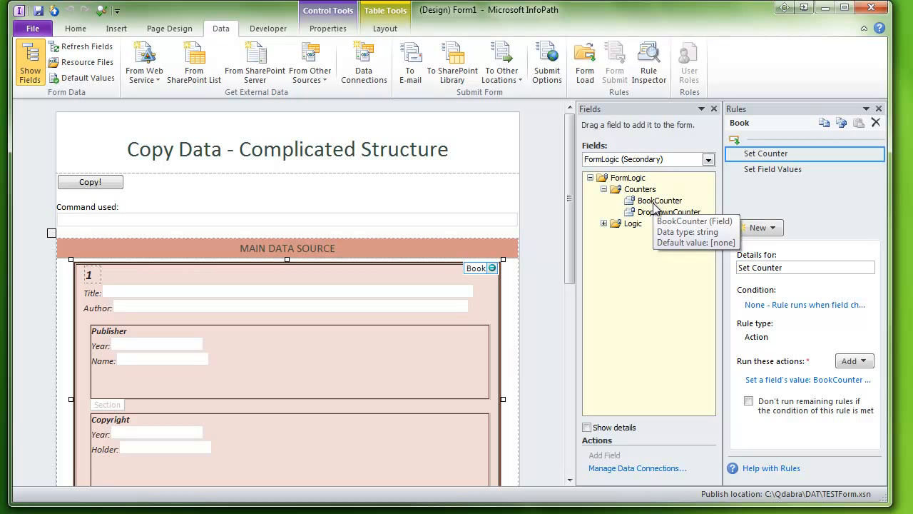
Review the Set Counter rule's BookCounter action formula, then select the Set Field Values rule
left_click(784, 379)
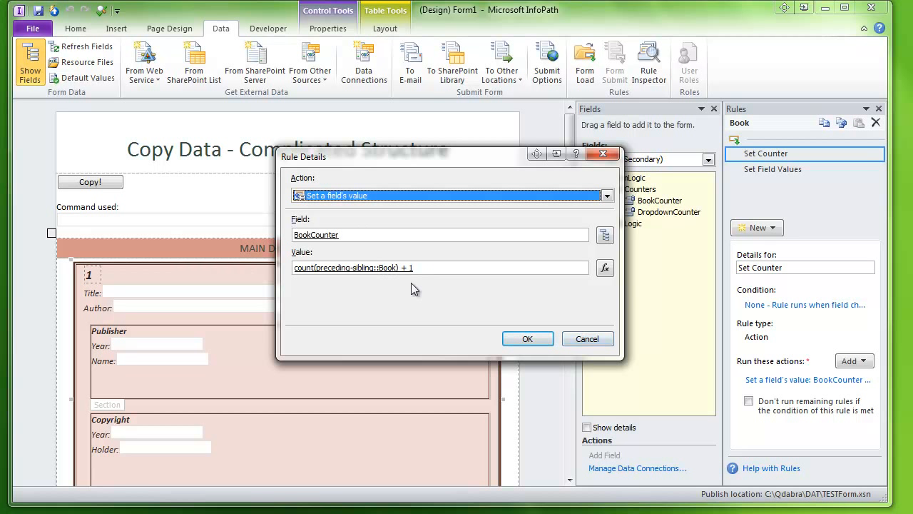
left_click(586, 346)
left_click(785, 175)
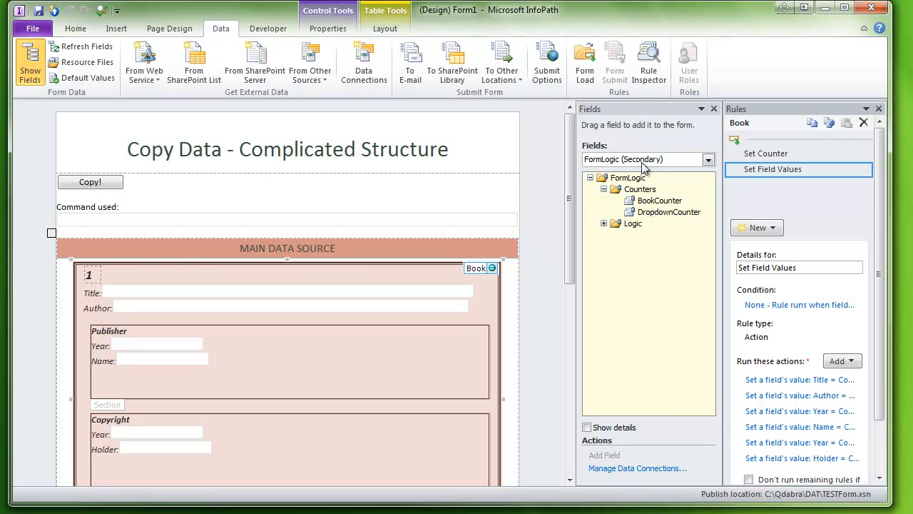
Switch the fields list to the Main data source and expand the Books, Book, PublisherInfo and CopyrightInfo groups
left_click(666, 160)
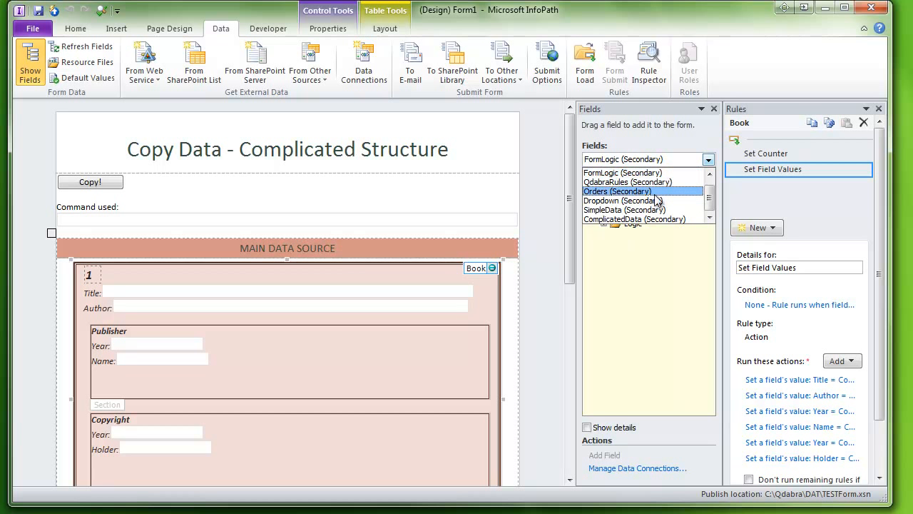
left_click_drag(709, 195, 711, 181)
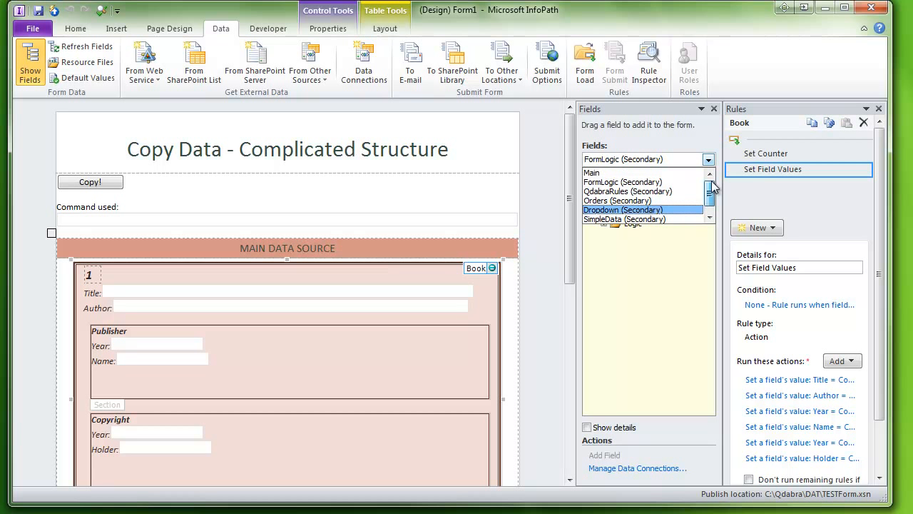
left_click(649, 174)
left_click(603, 212)
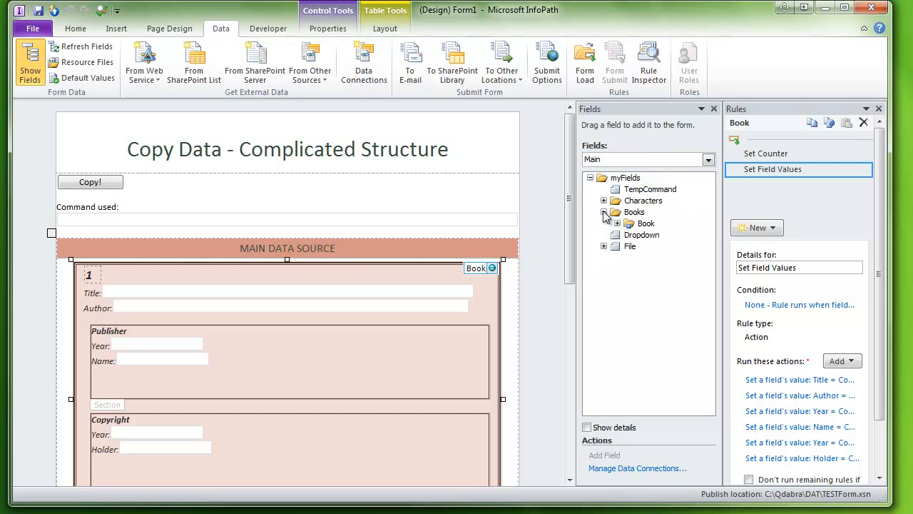
left_click(617, 224)
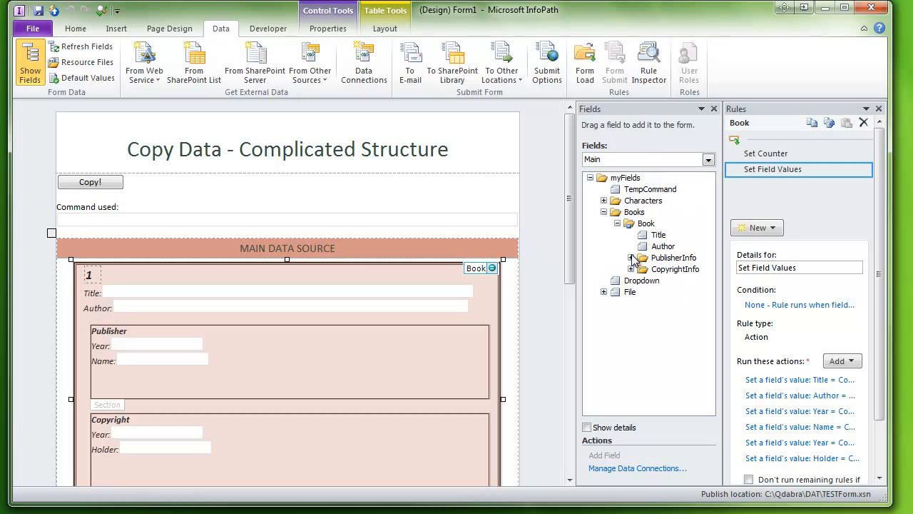
left_click(630, 257)
left_click(631, 292)
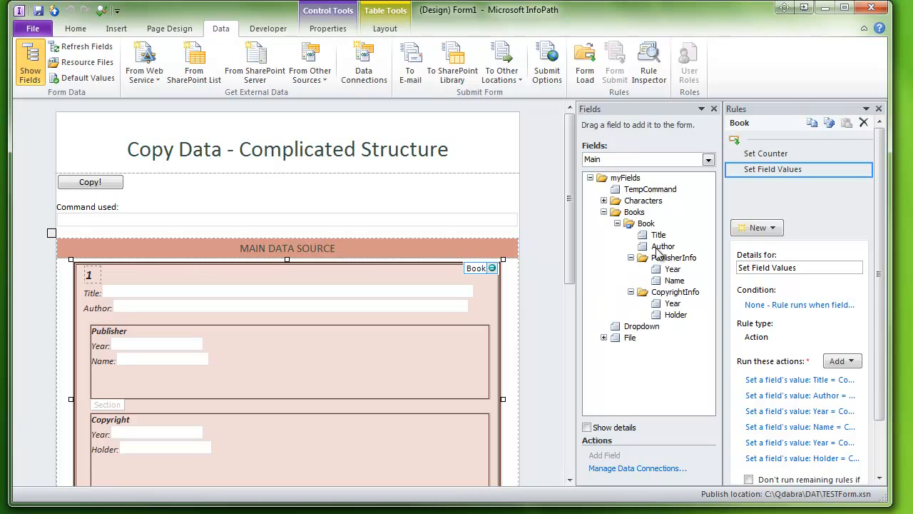
Open the Title action's value formula with Edit XPath enabled and examine its expression
left_click(820, 379)
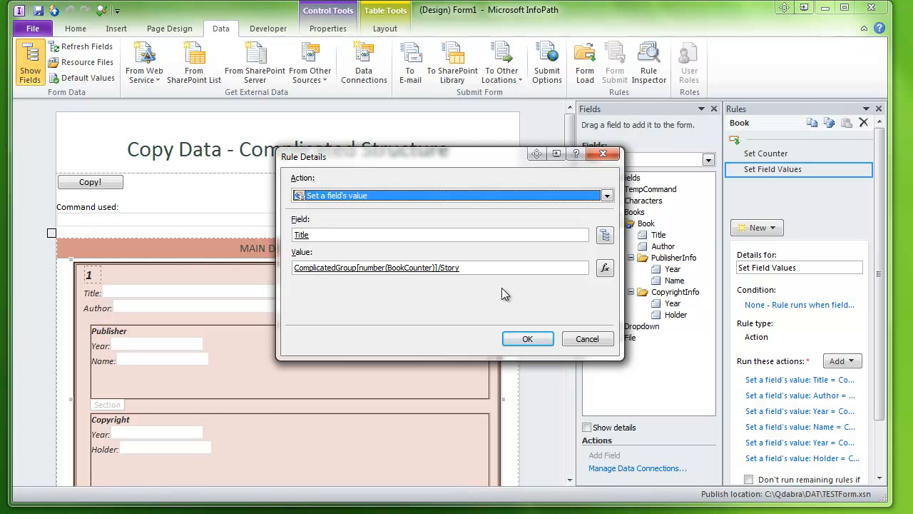
left_click(605, 267)
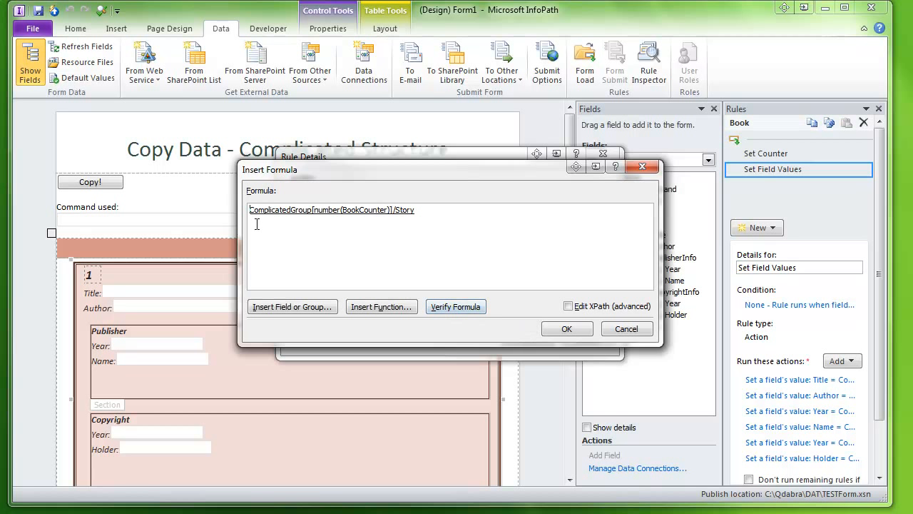
left_click(573, 312)
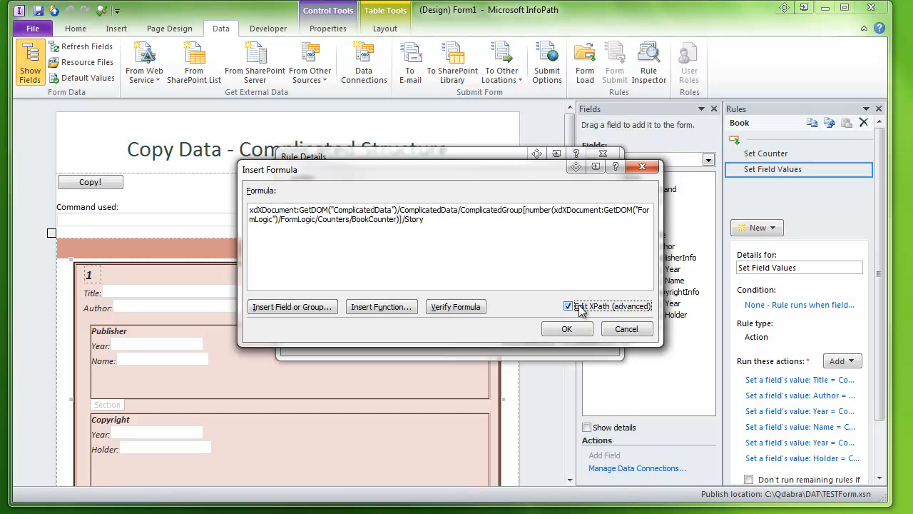
left_click(431, 219)
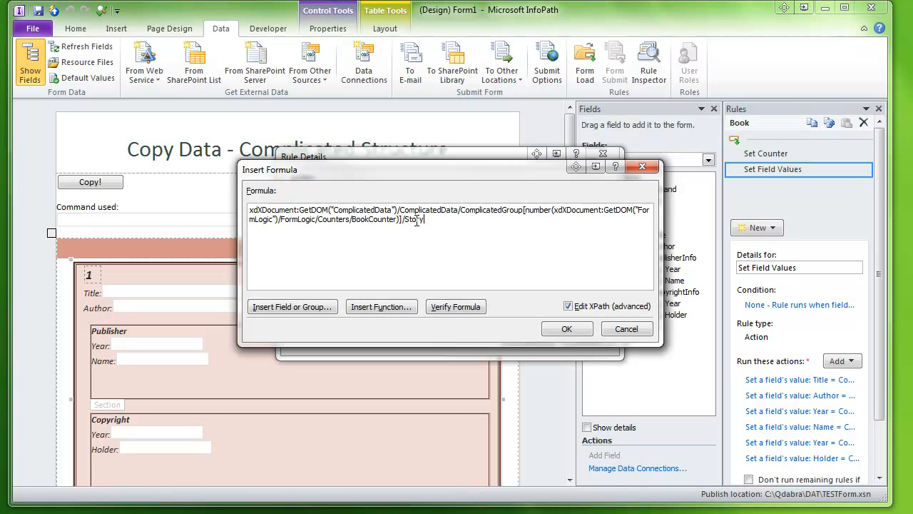
left_click(525, 209)
left_click_drag(524, 212, 409, 222)
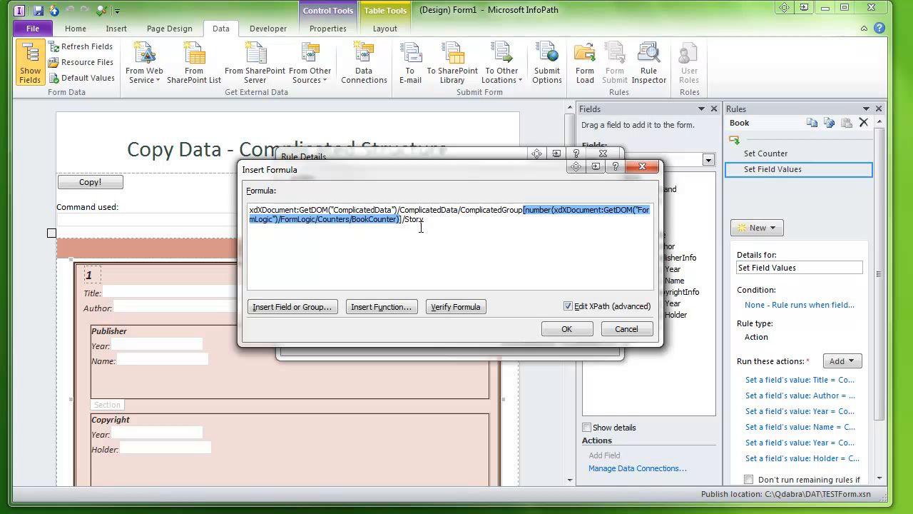
left_click(503, 221)
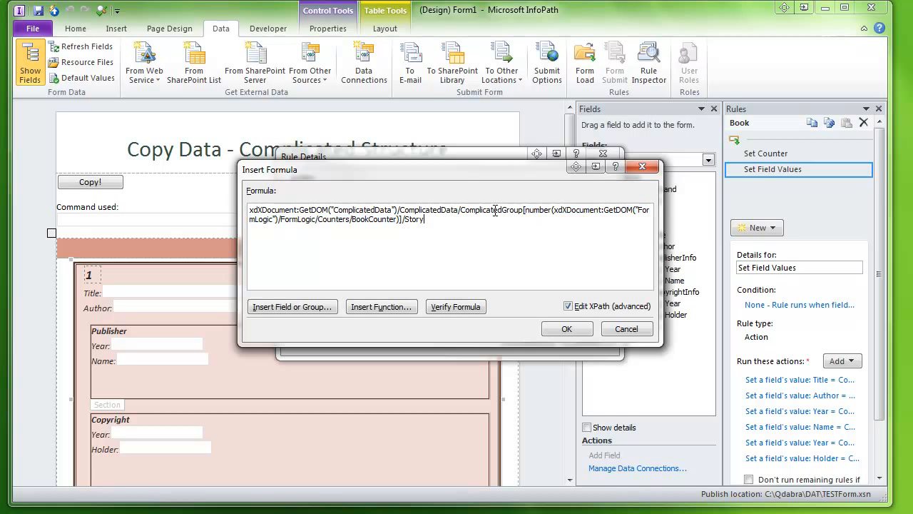
Clear the Title formula and insert the Story field from the ComplicatedData source's ComplicatedGroup
key("ctrl+a")
key("Delete")
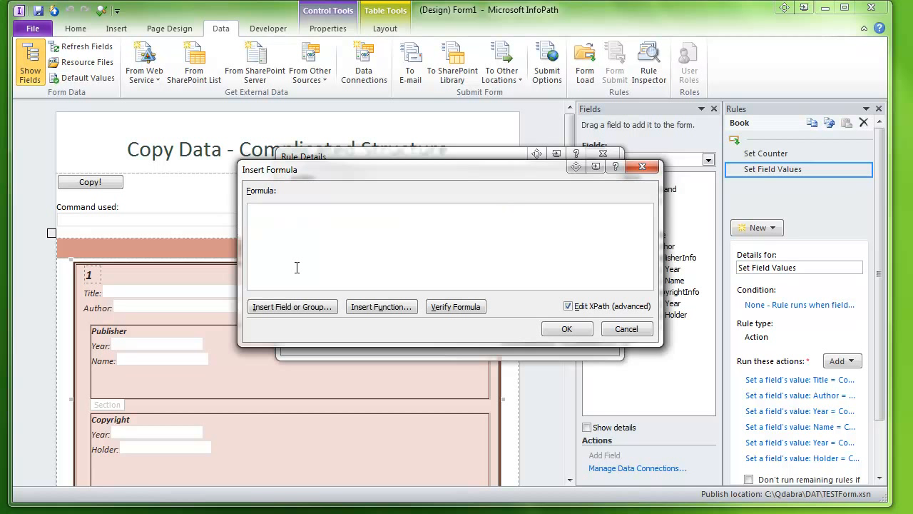
left_click(305, 308)
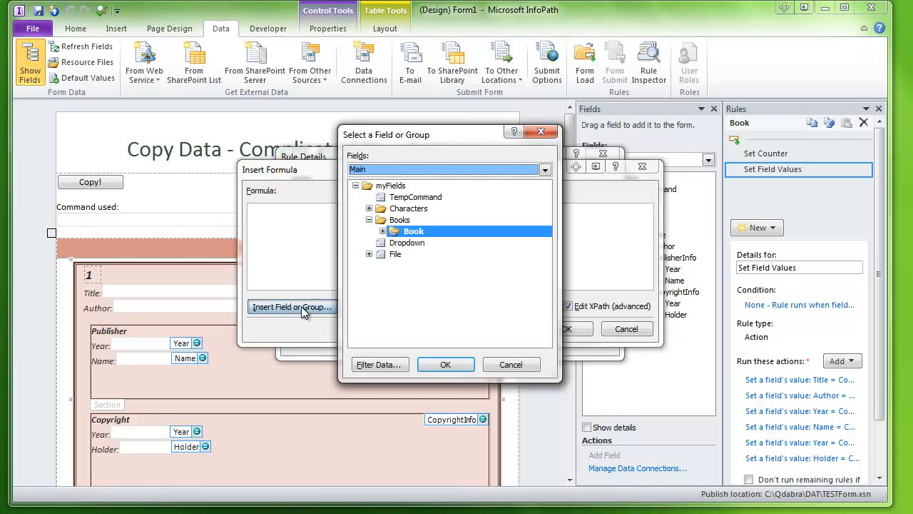
left_click(415, 171)
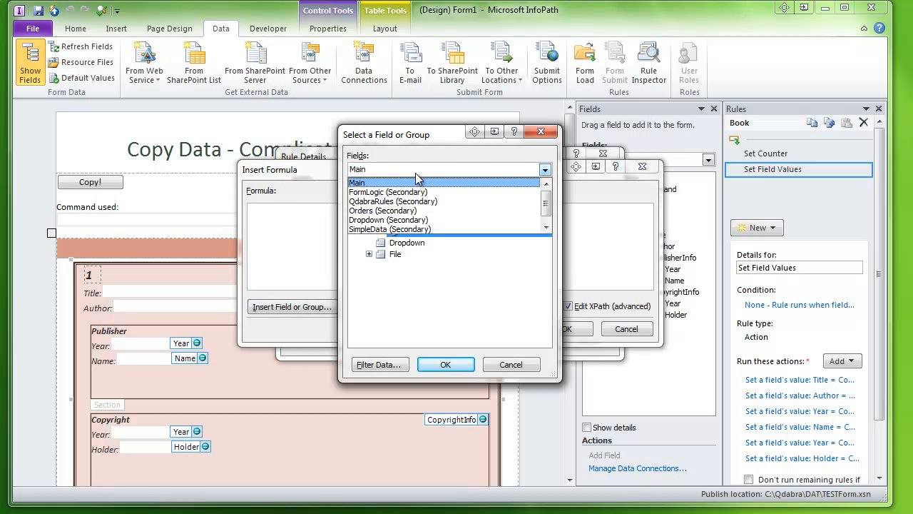
left_click(546, 227)
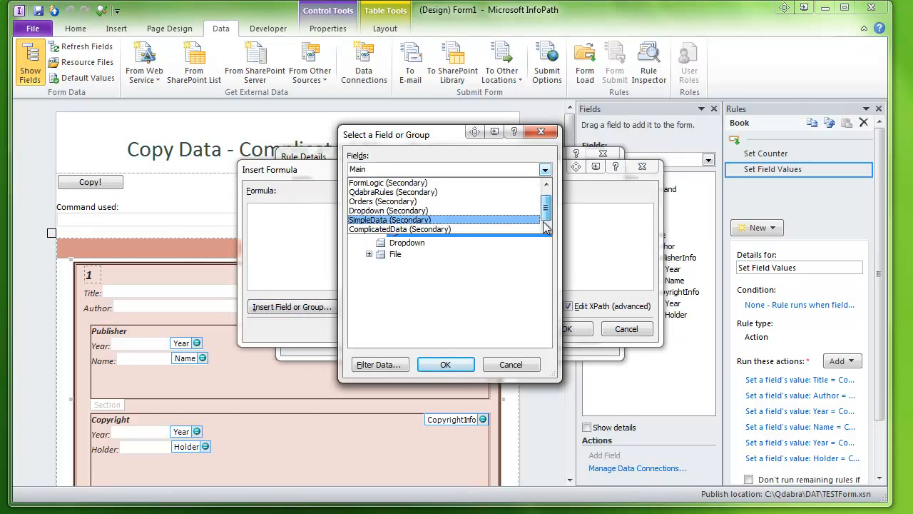
left_click(438, 229)
left_click(370, 196)
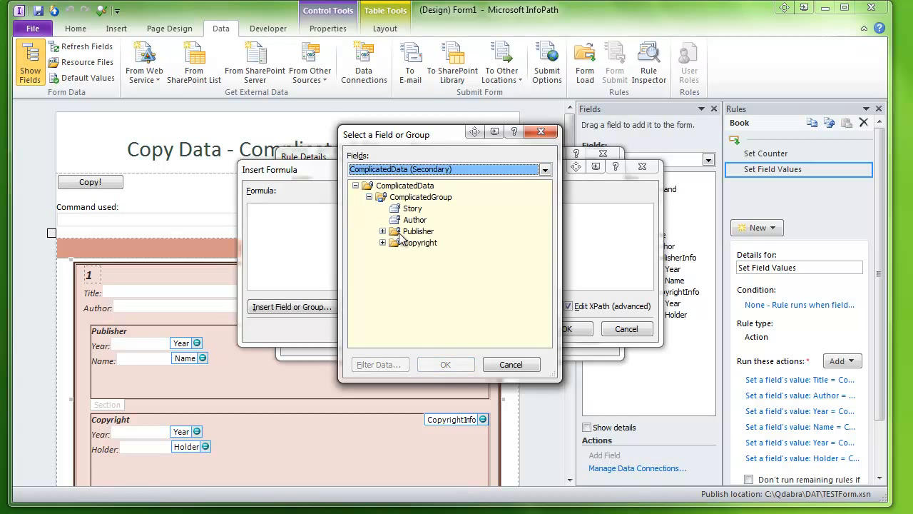
left_click(410, 209)
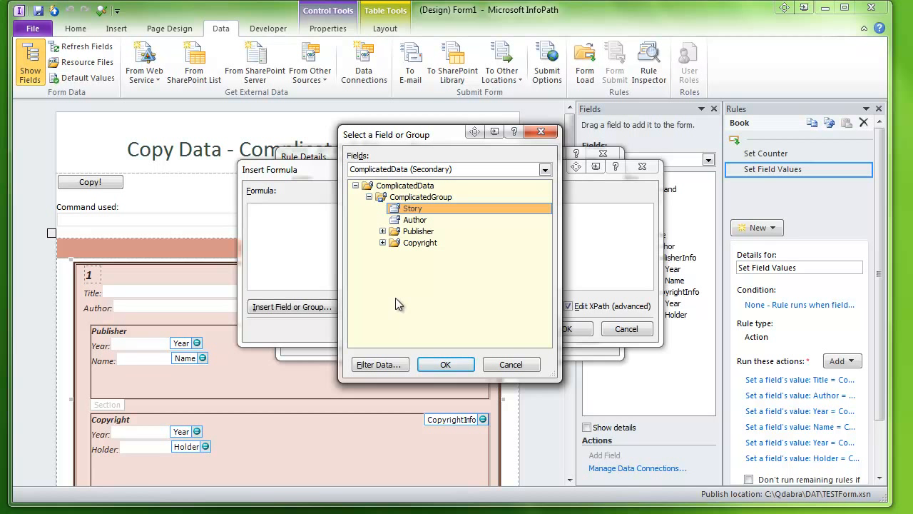
left_click(442, 366)
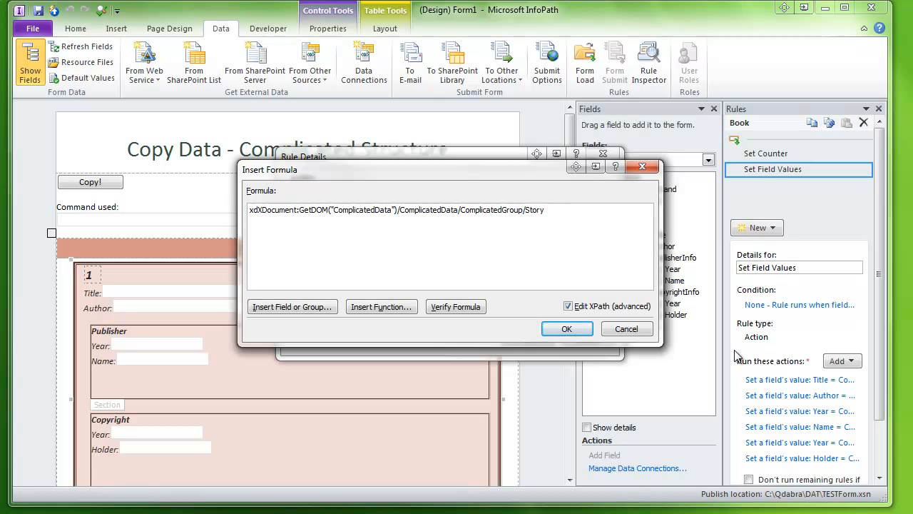
Add a [number()] predicate holding FormLogic's BookCounter to ComplicatedGroup, turn off XPath editing, and confirm the formula
type("[]")
type("number()")
key("Left")
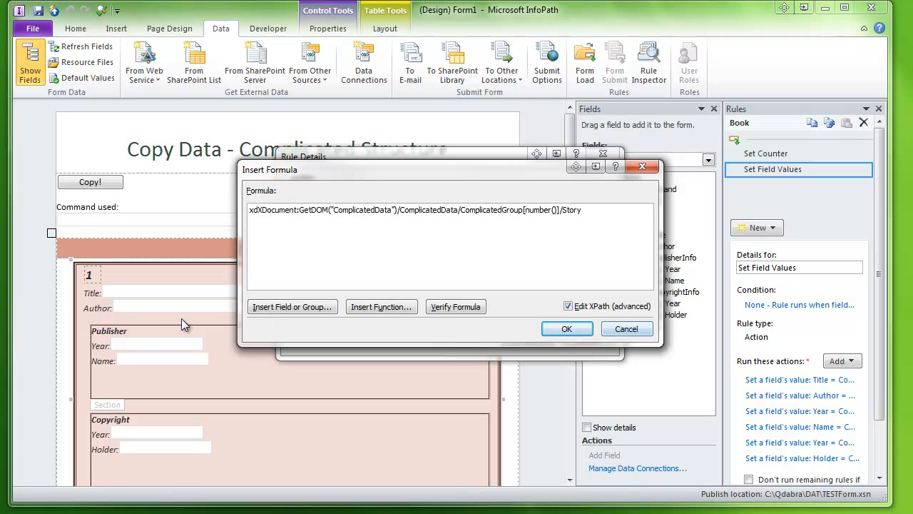
left_click(293, 310)
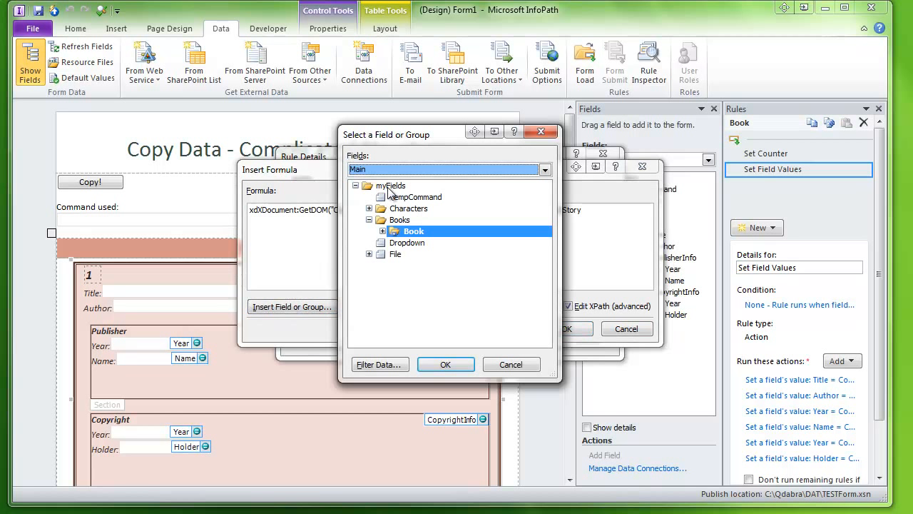
scroll(391, 192, "down", 2)
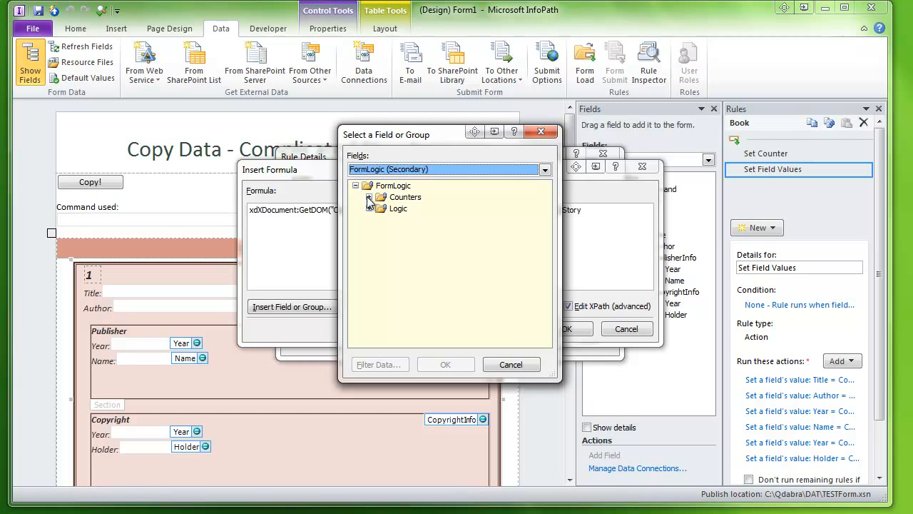
left_click(368, 197)
double_click(423, 210)
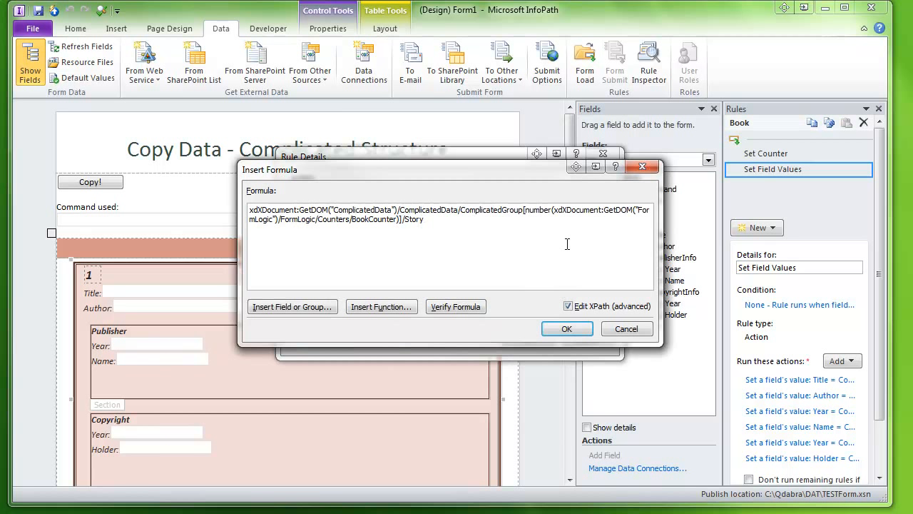
left_click(568, 306)
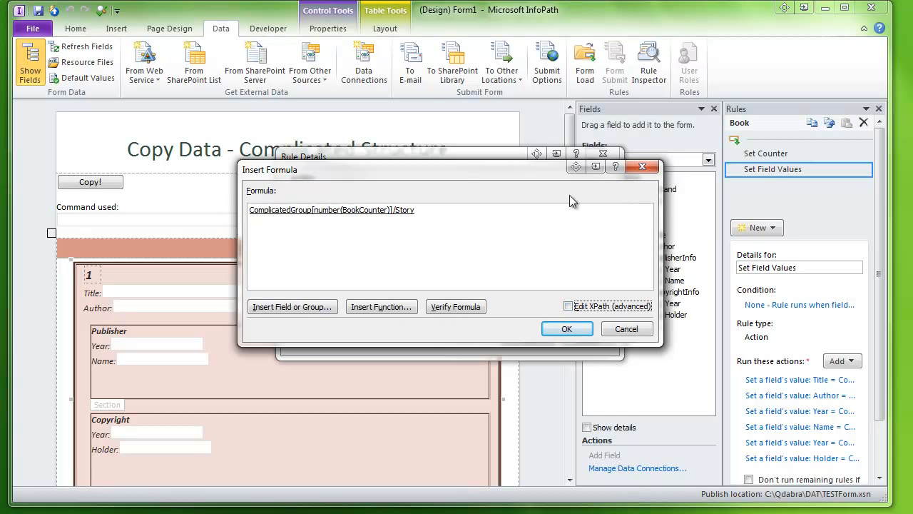
left_click(564, 328)
left_click(542, 339)
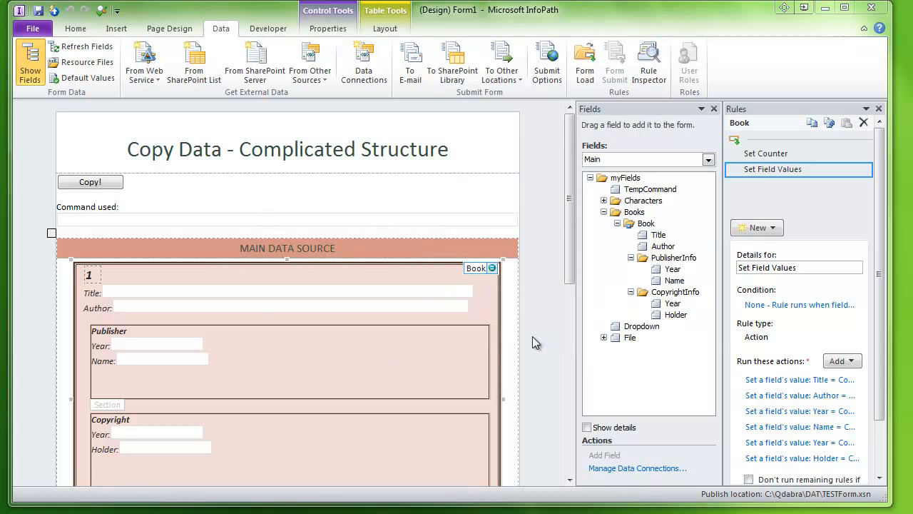
Open the Name action's value formula, toggle Edit XPath on and off to compare, and close the dialogs
left_click(783, 427)
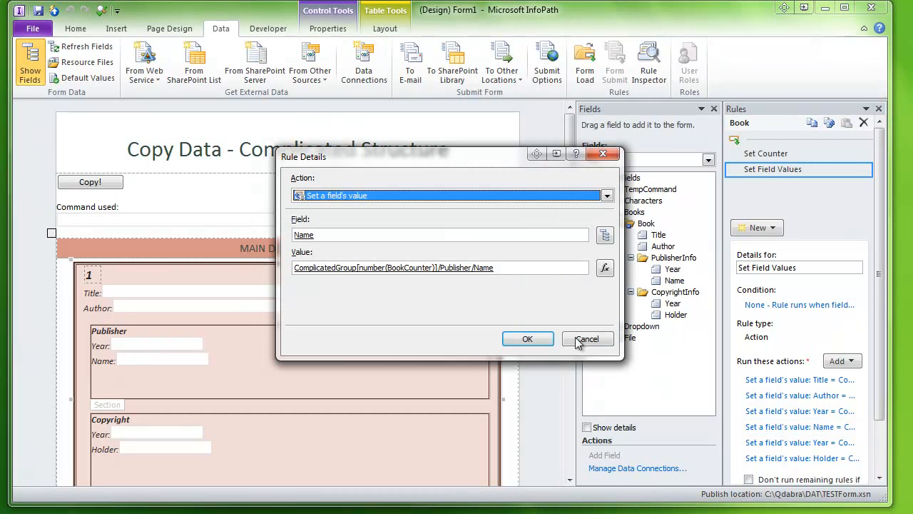
left_click(605, 268)
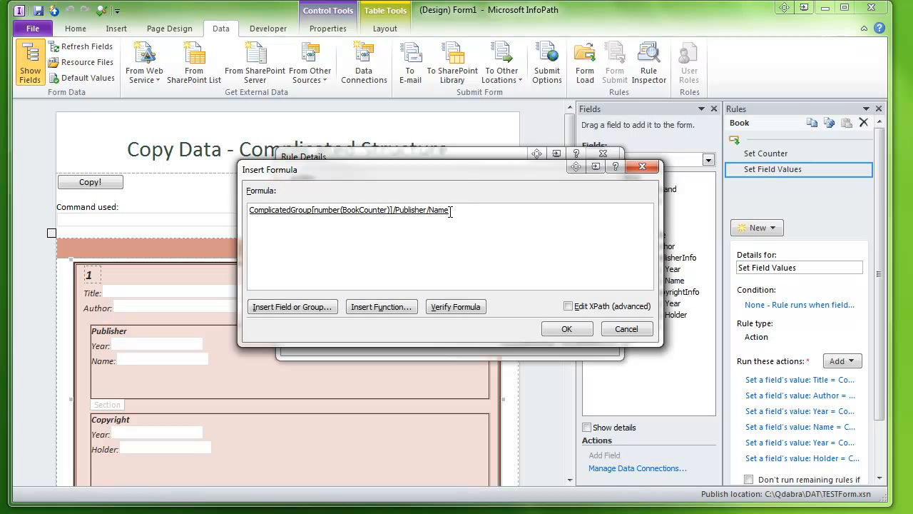
left_click(572, 305)
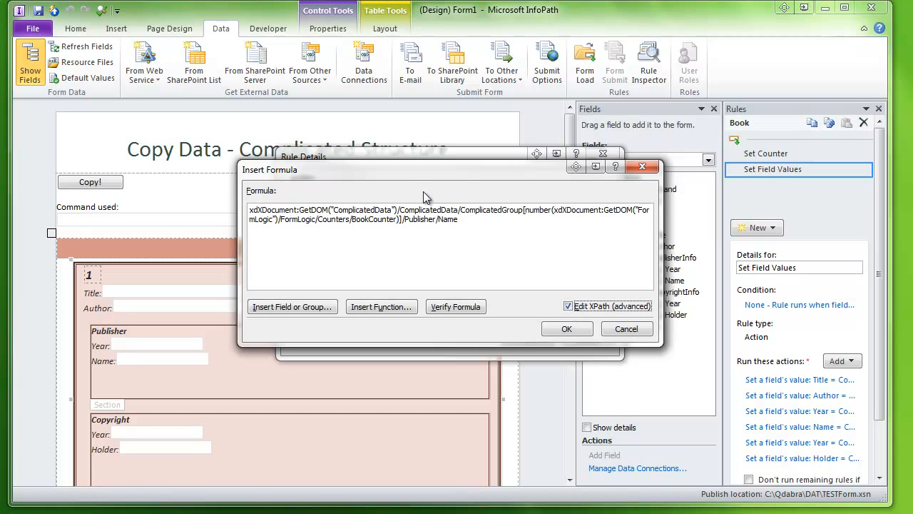
left_click(568, 307)
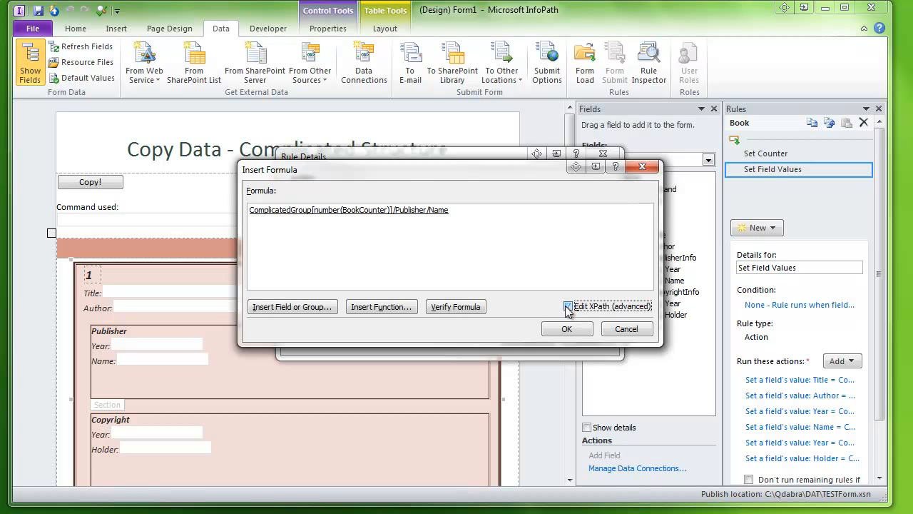
left_click(556, 329)
left_click(528, 341)
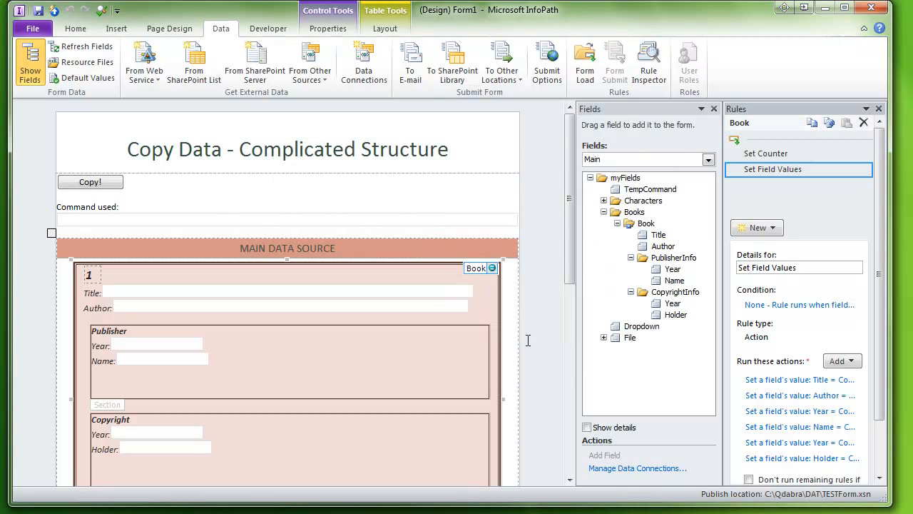
Preview the form, run the Copy! button, and scroll through the copied Book rows and secondary data
left_click(101, 10)
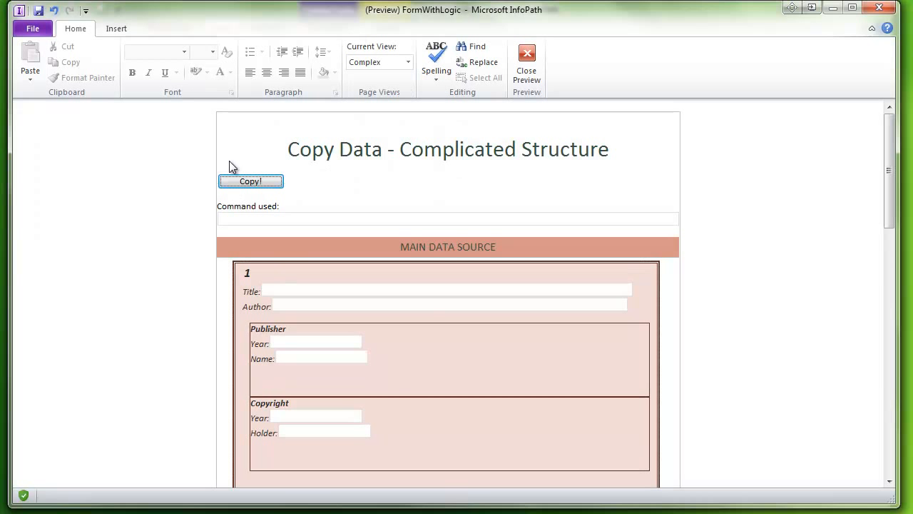
left_click(225, 183)
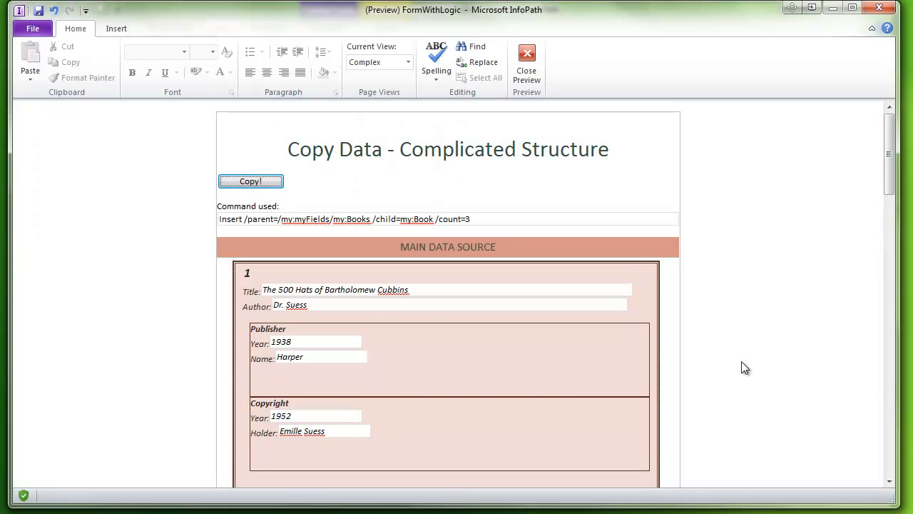
scroll(741, 361, "down", 10)
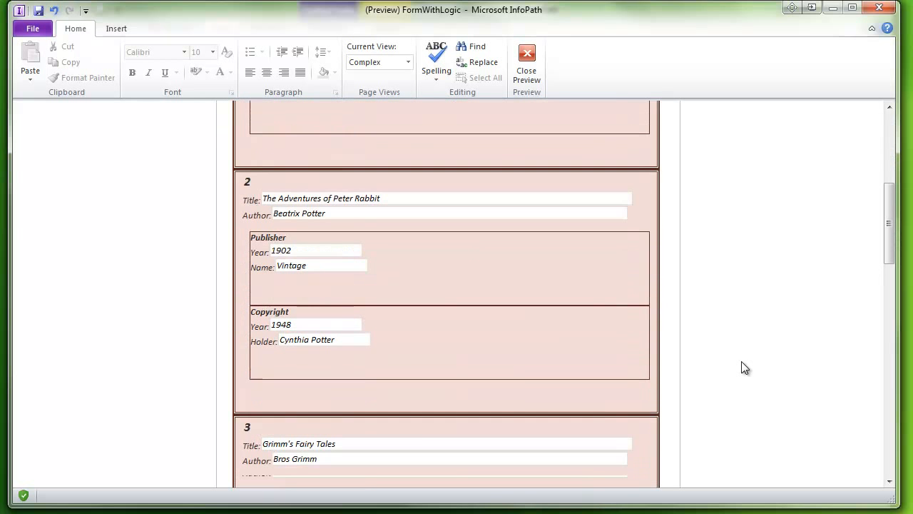
scroll(741, 368, "down", 4)
scroll(741, 361, "down", 4)
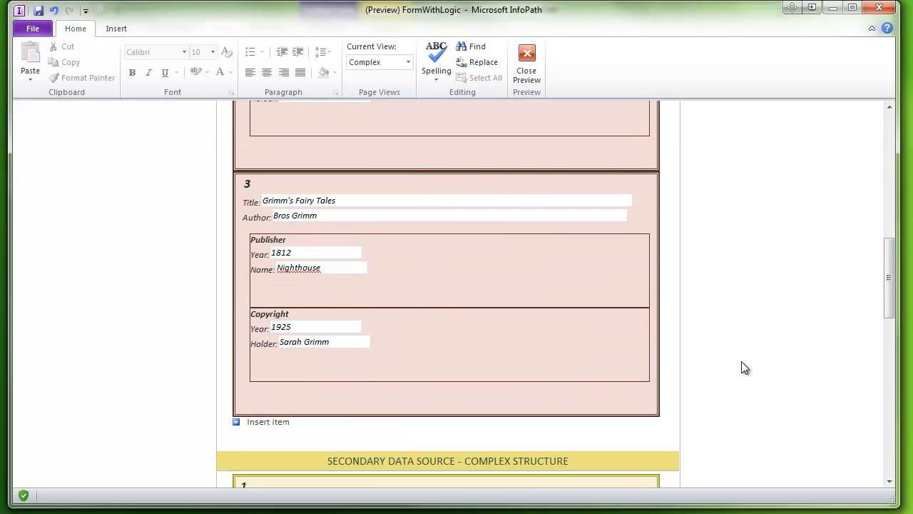
scroll(741, 361, "down", 7)
scroll(741, 361, "down", 10)
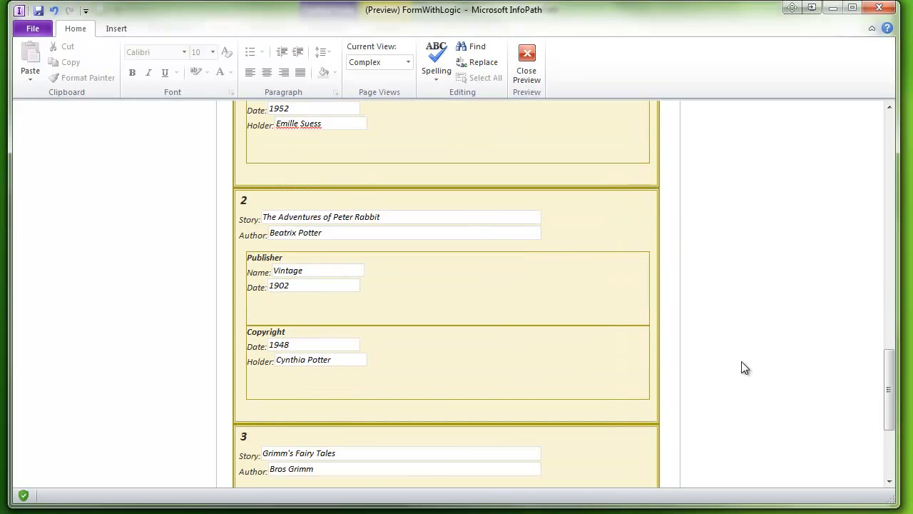
scroll(741, 362, "down", 5)
scroll(741, 361, "up", 20)
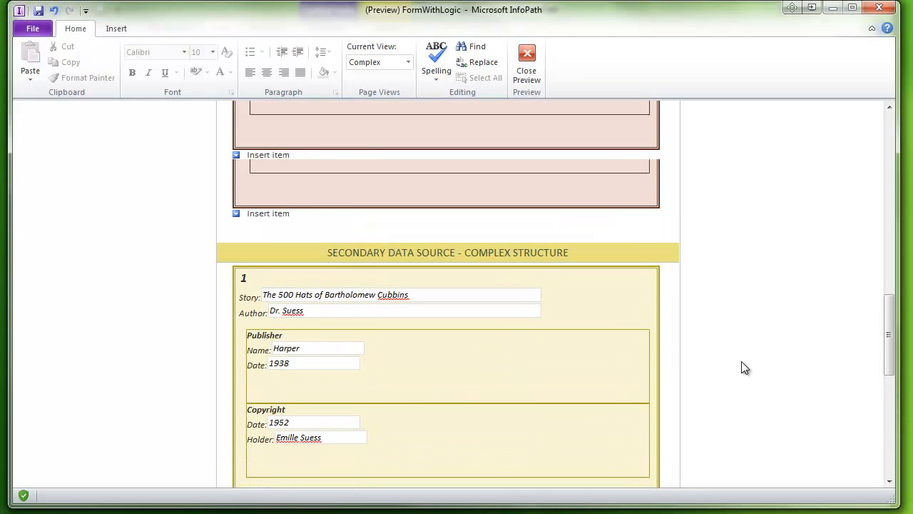